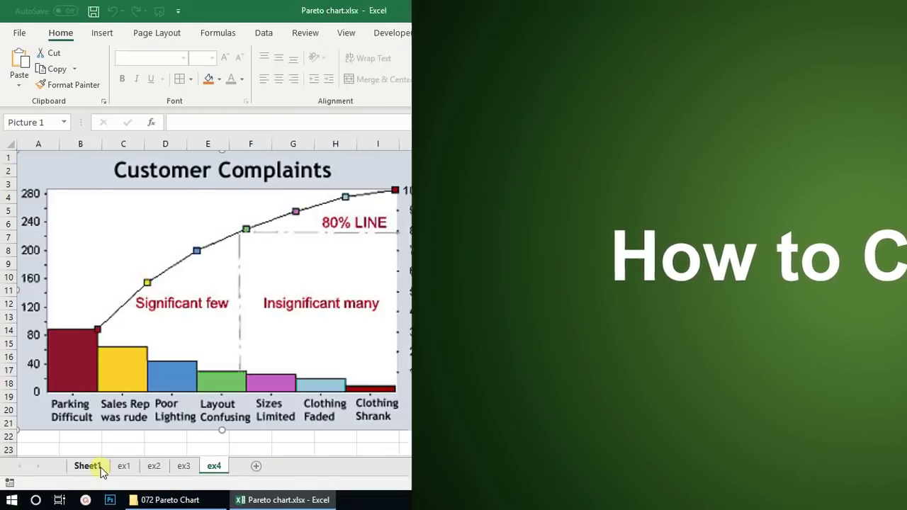
Step: Switch to Sheet1 and examine the issue types and their counts in columns A and B
{"action": "left_click", "coordinate": [87, 466]}
{"action": "left_click_drag", "start_coordinate": [40, 170], "coordinate": [46, 265]}
{"action": "left_click", "coordinate": [184, 466]}
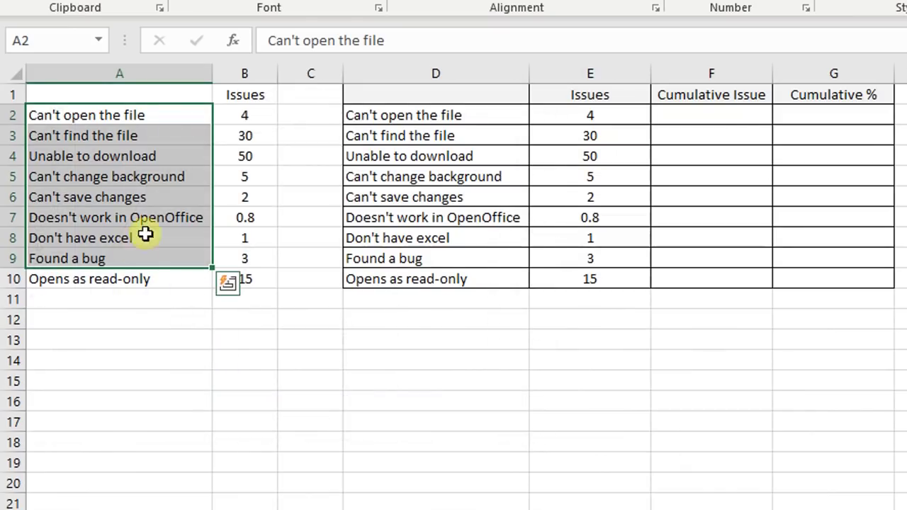
{"action": "left_click", "coordinate": [124, 176]}
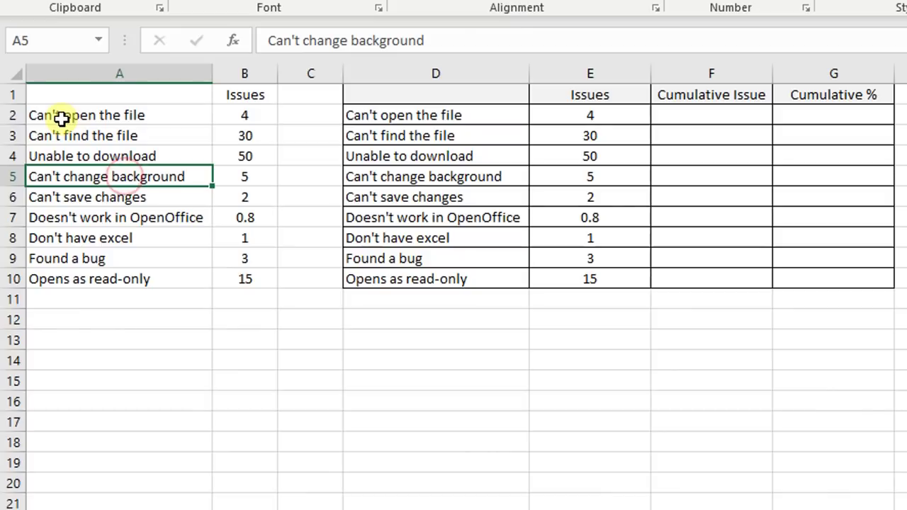
{"action": "left_click", "coordinate": [61, 117]}
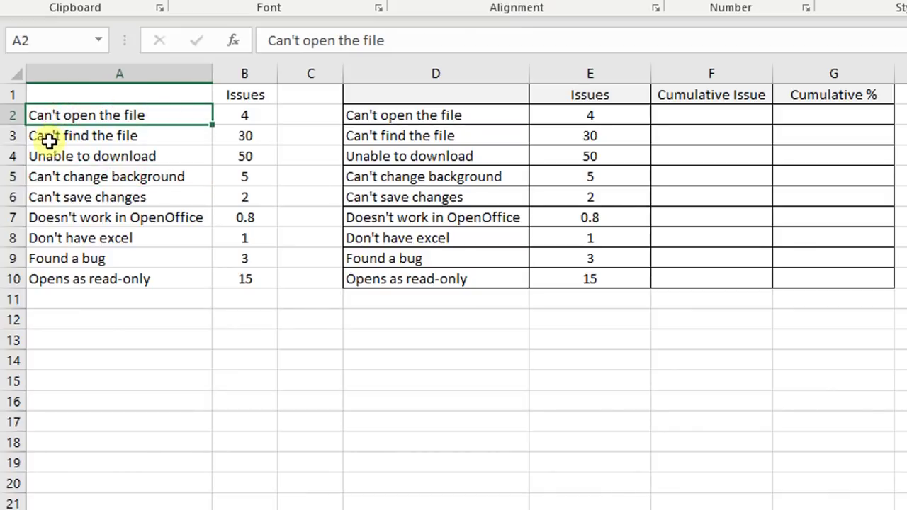
{"action": "mouse_move", "coordinate": [125, 105]}
{"action": "left_mouse_down"}
{"action": "mouse_move", "coordinate": [128, 162]}
{"action": "mouse_move", "coordinate": [132, 121]}
{"action": "left_mouse_up"}
{"action": "left_click_drag", "start_coordinate": [242, 101], "coordinate": [188, 298]}
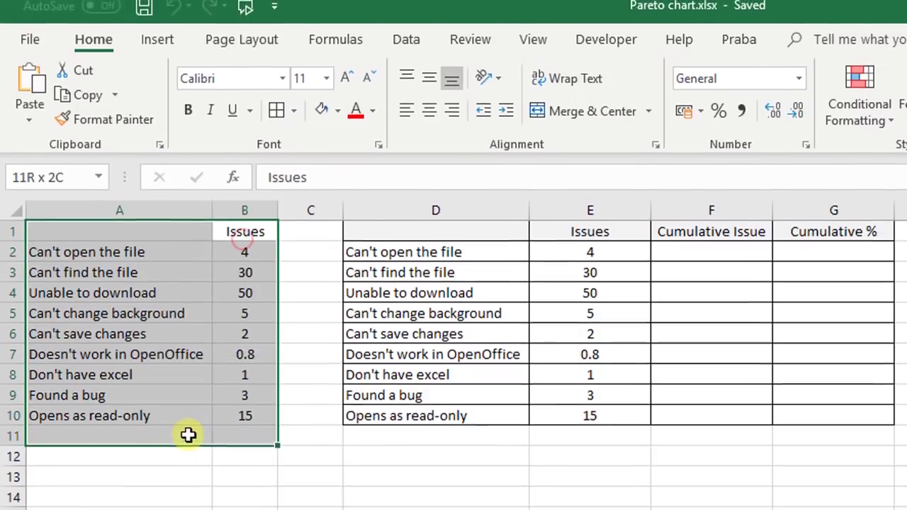
{"action": "left_click_drag", "start_coordinate": [188, 434], "coordinate": [55, 412]}
Step: Sort the table in D1:E10 by the Issues column on cell values, from largest to smallest
{"action": "left_click_drag", "start_coordinate": [430, 253], "coordinate": [581, 425]}
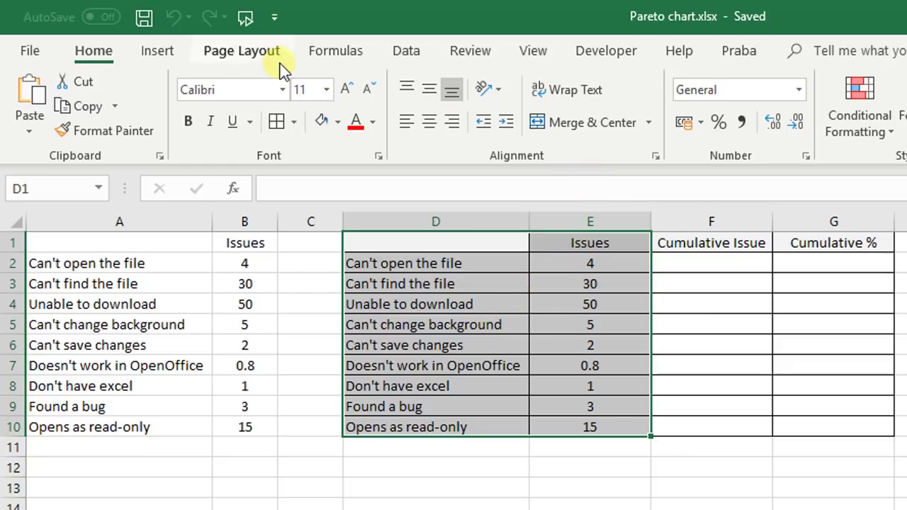
{"action": "left_click", "coordinate": [411, 54]}
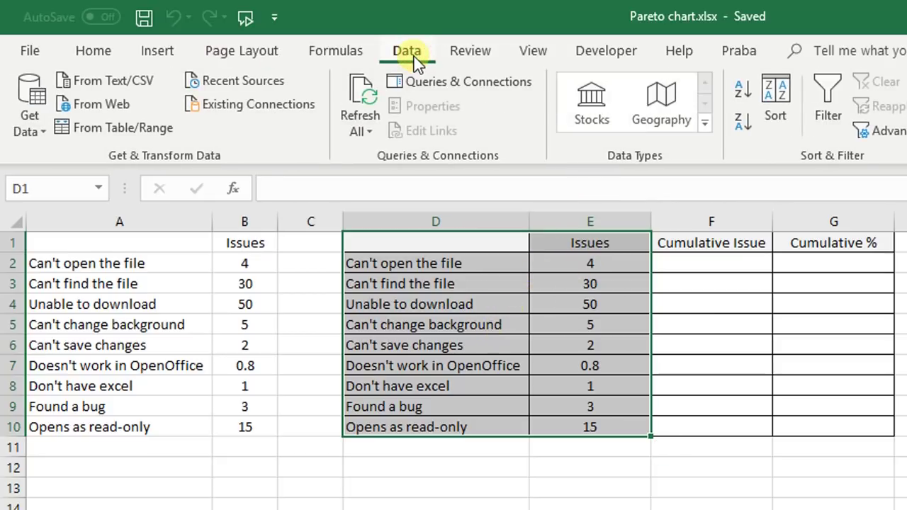
{"action": "left_click", "coordinate": [783, 90]}
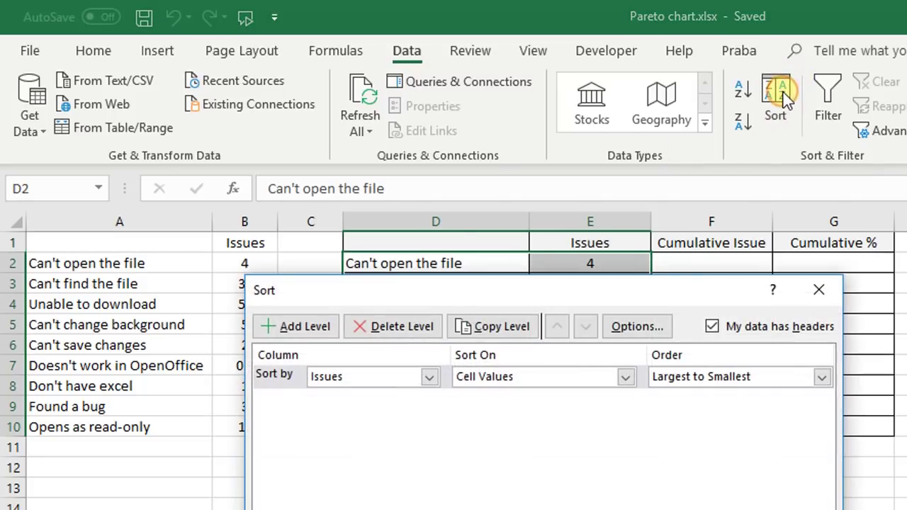
{"action": "left_click_drag", "start_coordinate": [643, 290], "coordinate": [797, 389]}
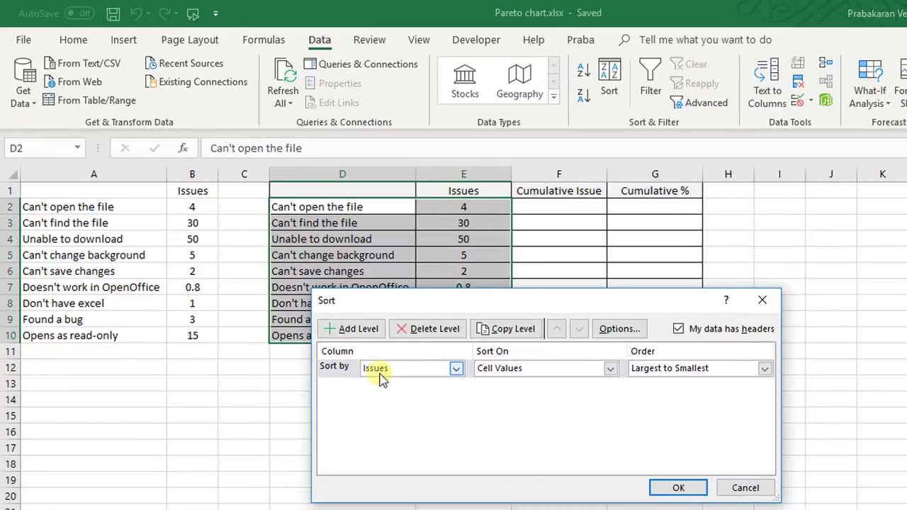
{"action": "left_click", "coordinate": [641, 370]}
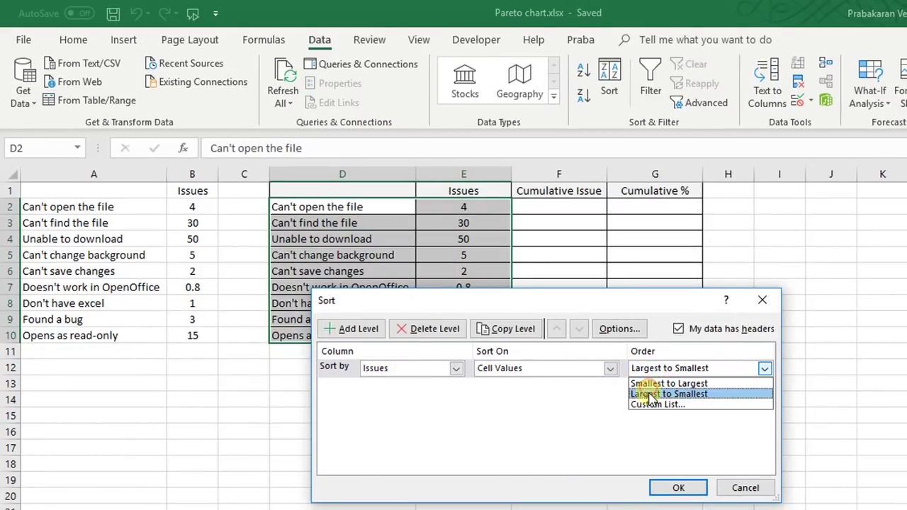
{"action": "left_click", "coordinate": [650, 394]}
{"action": "left_click", "coordinate": [678, 487]}
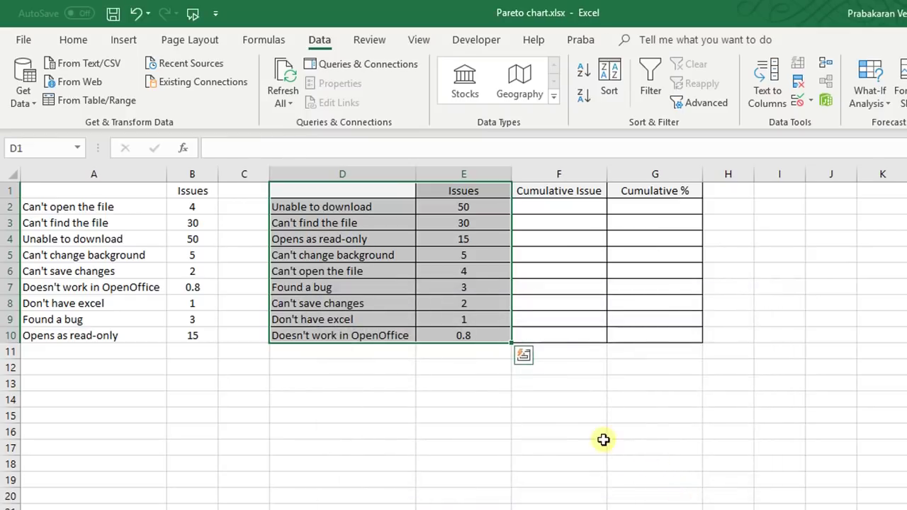
{"action": "left_click", "coordinate": [440, 372]}
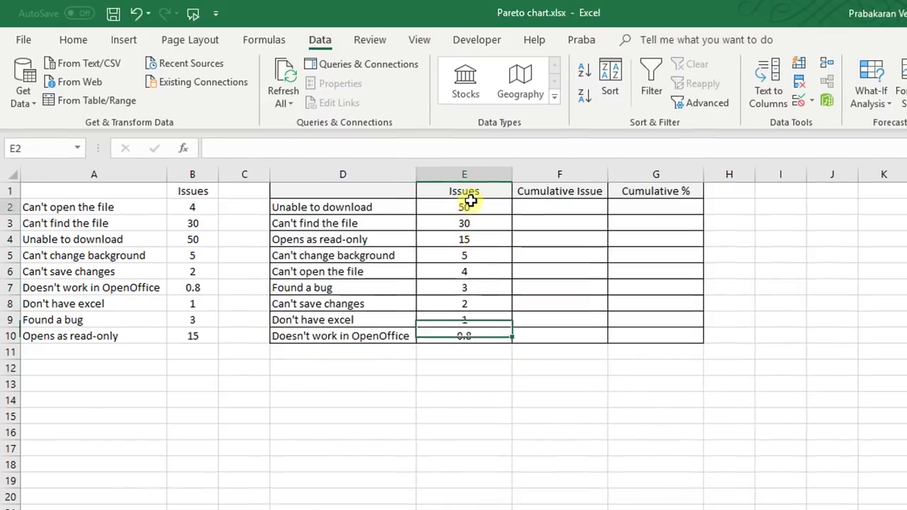
{"action": "left_click", "coordinate": [464, 207]}
{"action": "left_click", "coordinate": [464, 335]}
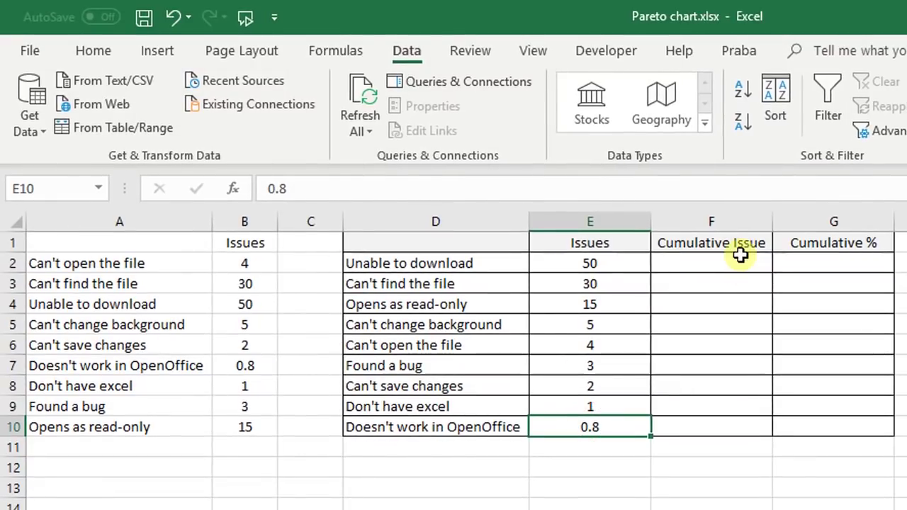
{"action": "left_click", "coordinate": [698, 229]}
Step: Enter the formula =SUM(E2:E2) in cell F2 under Cumulative Issue
{"action": "left_click", "coordinate": [730, 263]}
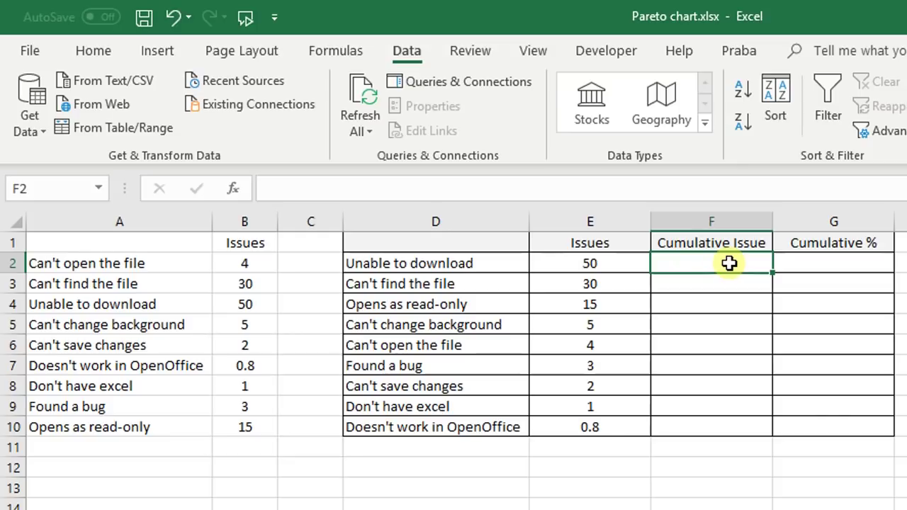
{"action": "type", "text": "="}
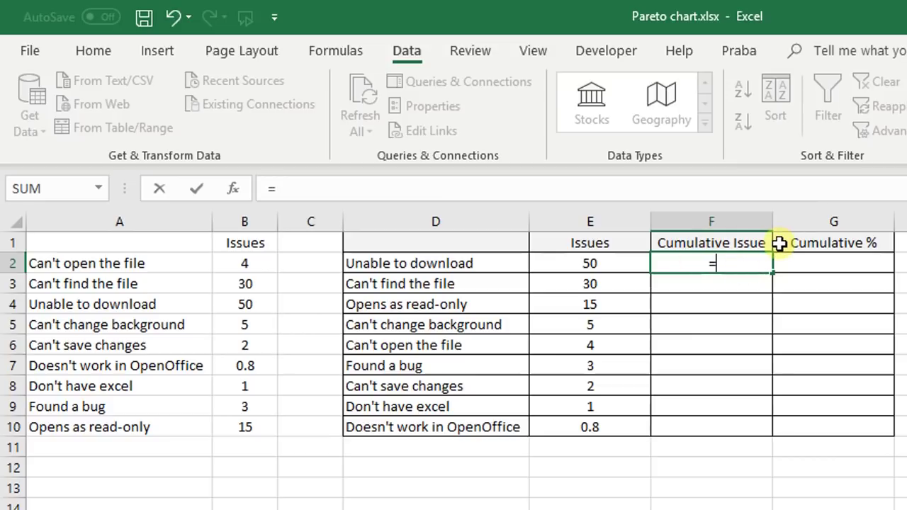
{"action": "type", "text": "sum"}
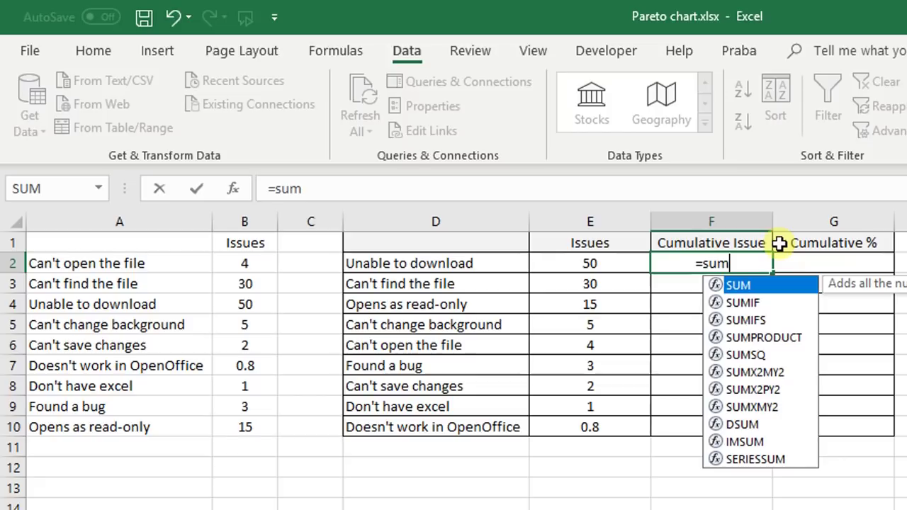
{"action": "key", "text": "Tab"}
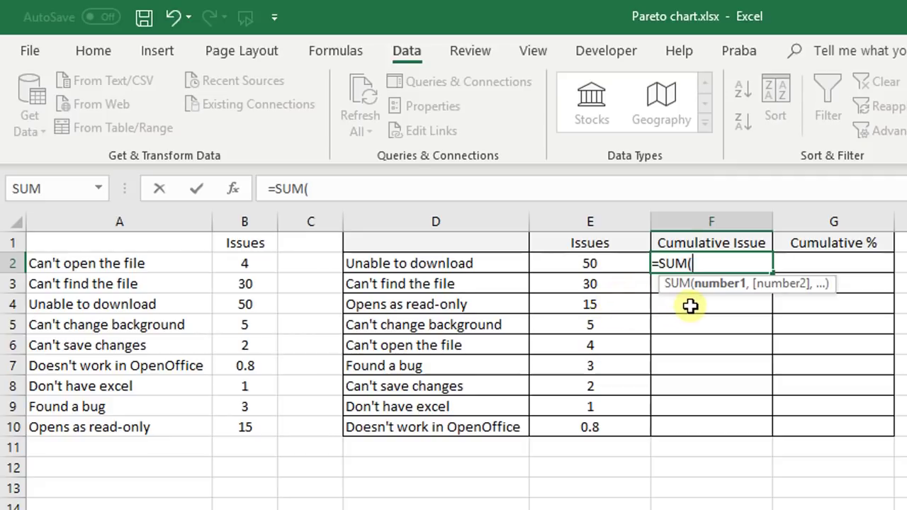
{"action": "type", "text": "e2:e2"}
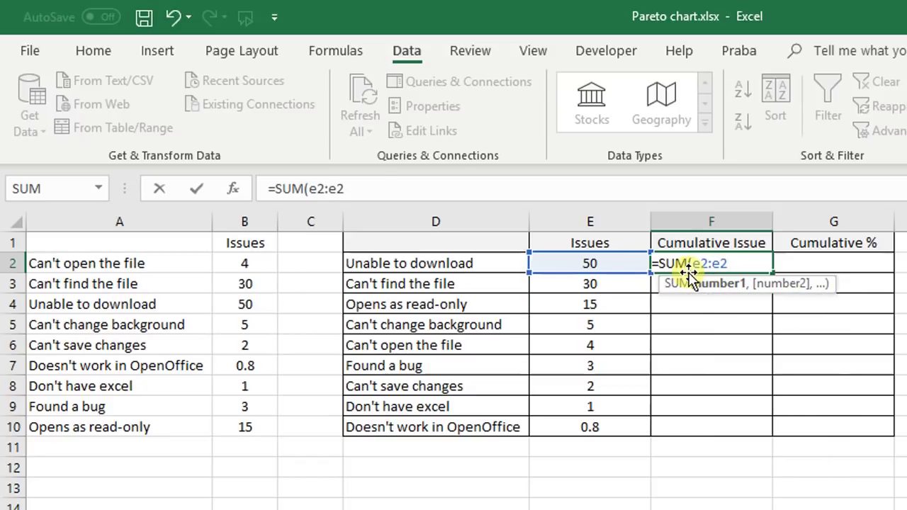
{"action": "type", "text": ")"}
{"action": "key", "text": "Return"}
{"action": "key", "text": "Up"}
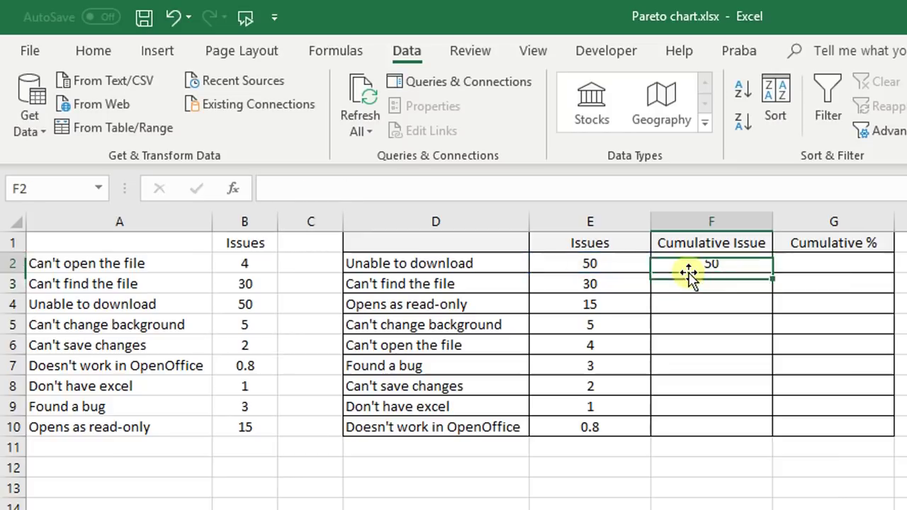
Step: Change the formula in F2 to =SUM($E$2:E2) and fill it down through F10
{"action": "key", "text": "F2"}
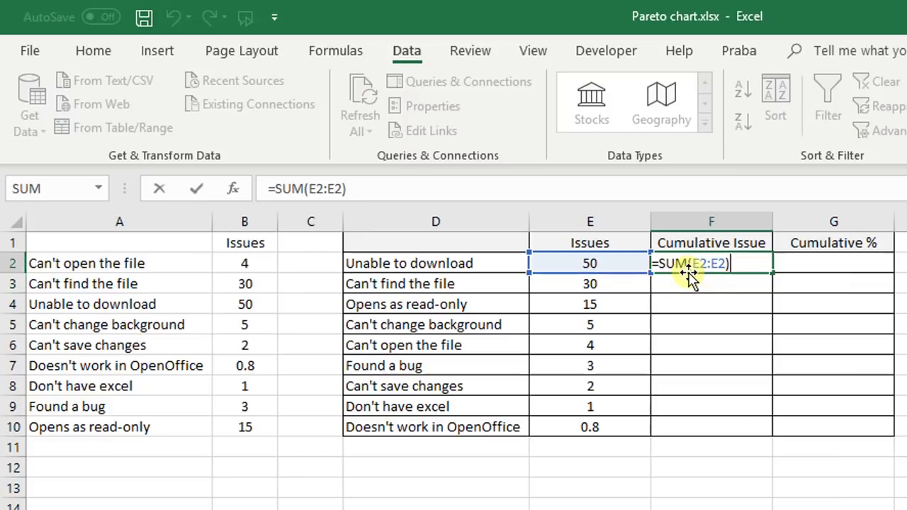
{"action": "left_click", "coordinate": [725, 265]}
{"action": "left_click_drag", "start_coordinate": [725, 264], "coordinate": [697, 262]}
{"action": "key", "text": "F4"}
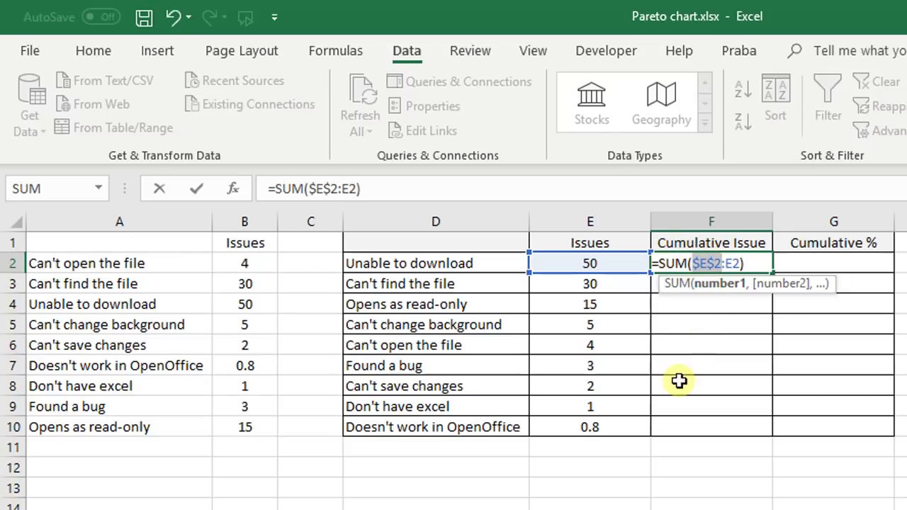
{"action": "key", "text": "Return"}
{"action": "left_click", "coordinate": [755, 260]}
{"action": "left_click_drag", "start_coordinate": [775, 277], "coordinate": [764, 431]}
Step: Examine the ranges referenced by the filled Cumulative Issue formulas in F3, F4 and F9
{"action": "left_click", "coordinate": [671, 285]}
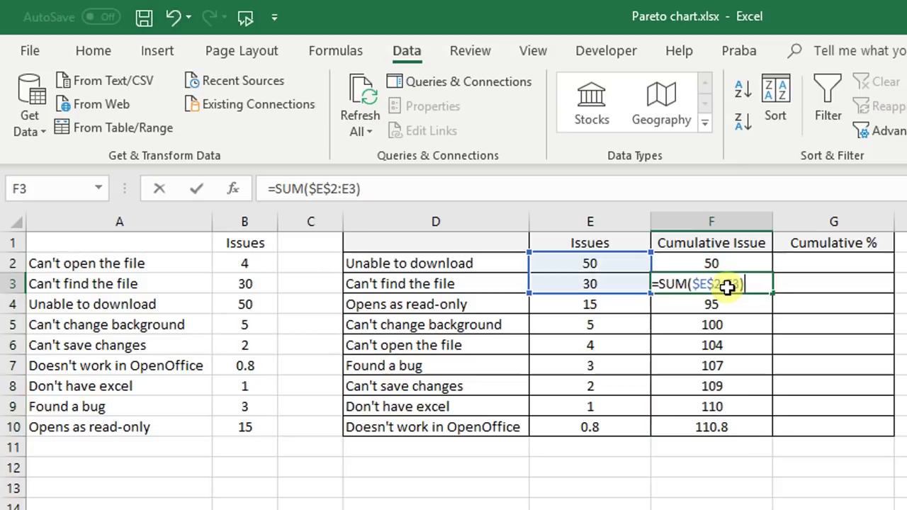
{"action": "double_click", "coordinate": [670, 285]}
{"action": "key", "text": "Escape"}
{"action": "double_click", "coordinate": [699, 304]}
{"action": "key", "text": "Escape"}
{"action": "left_click", "coordinate": [742, 399]}
{"action": "double_click", "coordinate": [741, 399]}
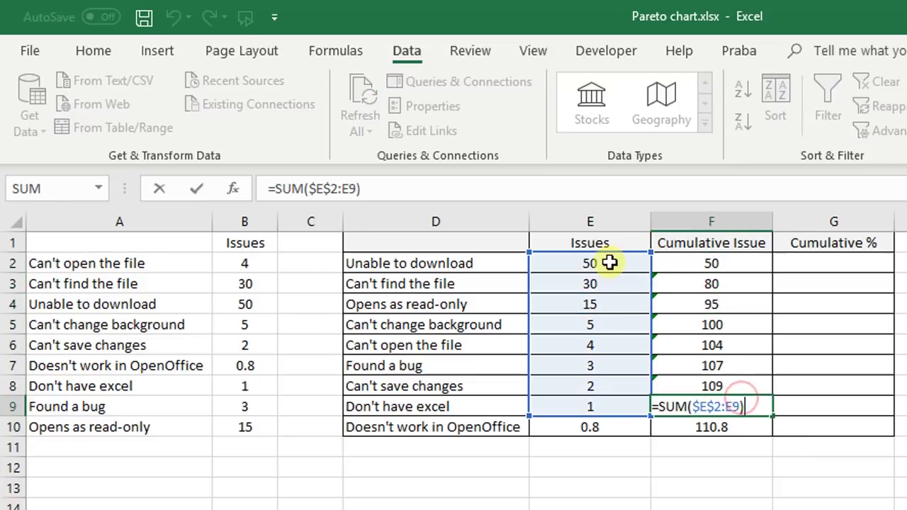
{"action": "key", "text": "Escape"}
Step: Go through the Cumulative Issue formulas from F2 to F6 one by one, comparing the range each one sums
{"action": "left_click", "coordinate": [751, 262]}
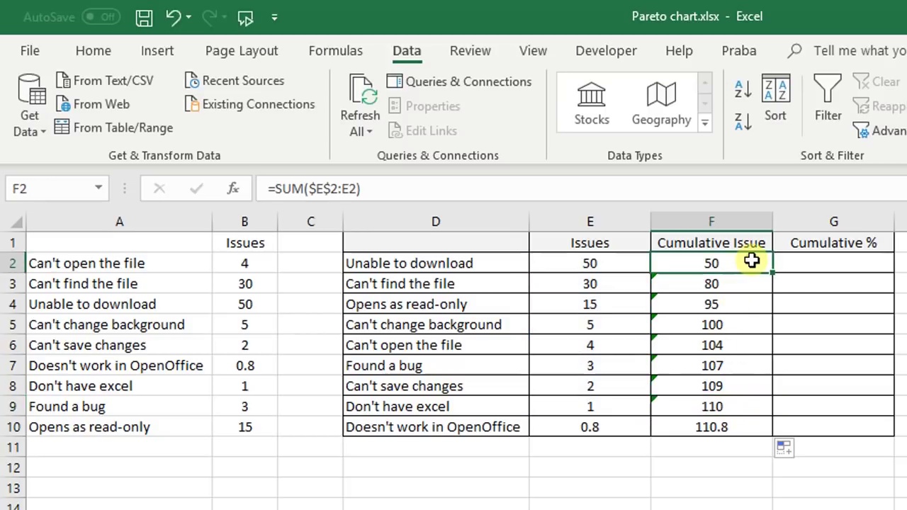
{"action": "double_click", "coordinate": [746, 261]}
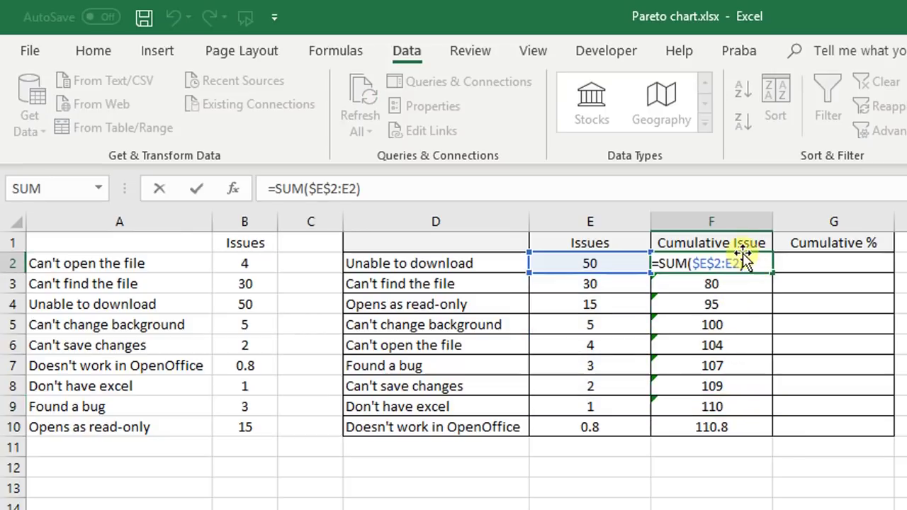
{"action": "key", "text": "Escape"}
{"action": "key", "text": "Down"}
{"action": "key", "text": "F2"}
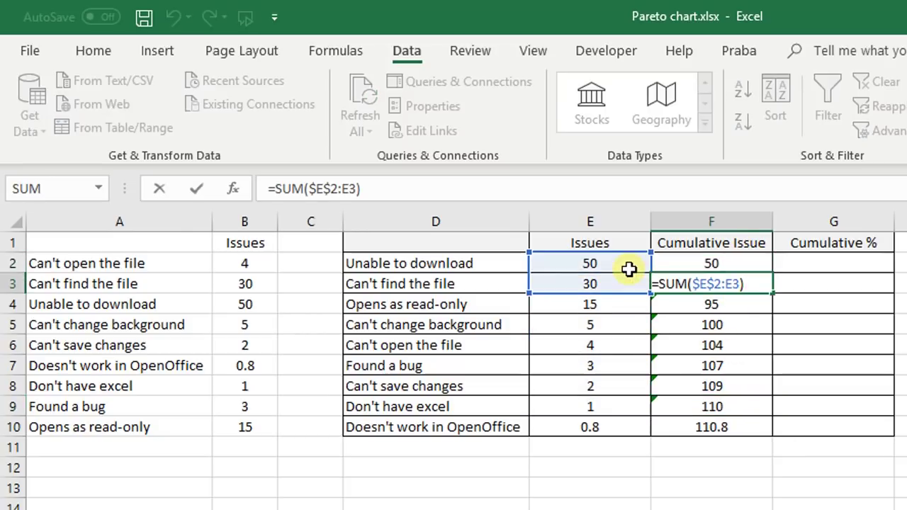
{"action": "key", "text": "Escape"}
{"action": "key", "text": "Down"}
{"action": "key", "text": "F2"}
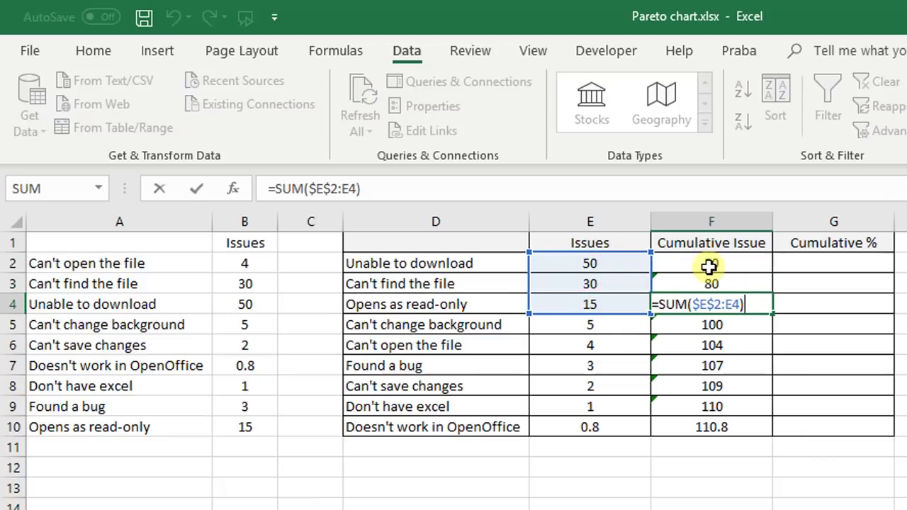
{"action": "key", "text": "Escape"}
{"action": "key", "text": "Down"}
{"action": "key", "text": "F2"}
{"action": "key", "text": "Escape"}
{"action": "key", "text": "Down"}
{"action": "key", "text": "F2"}
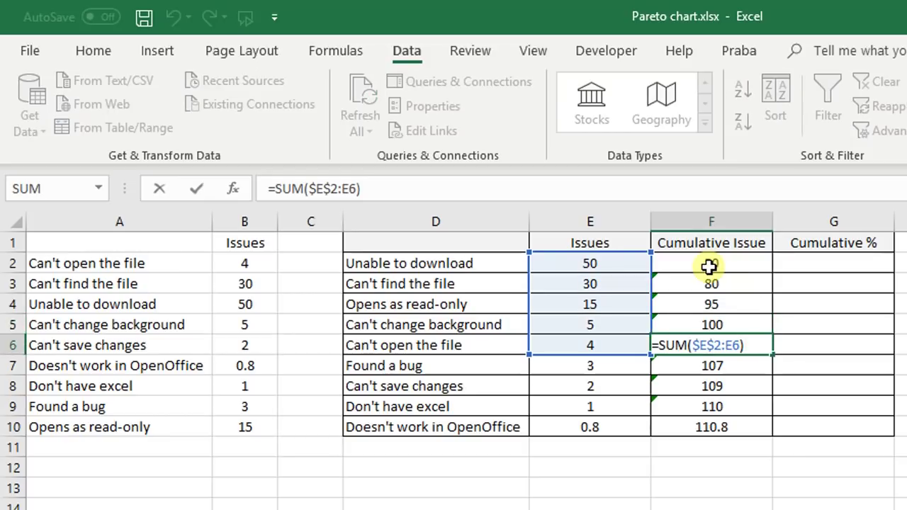
{"action": "key", "text": "Escape"}
{"action": "left_click_drag", "start_coordinate": [709, 266], "coordinate": [707, 423]}
Step: Enter the formula =F2/F10 in cell G2 under Cumulative %
{"action": "left_click", "coordinate": [811, 263]}
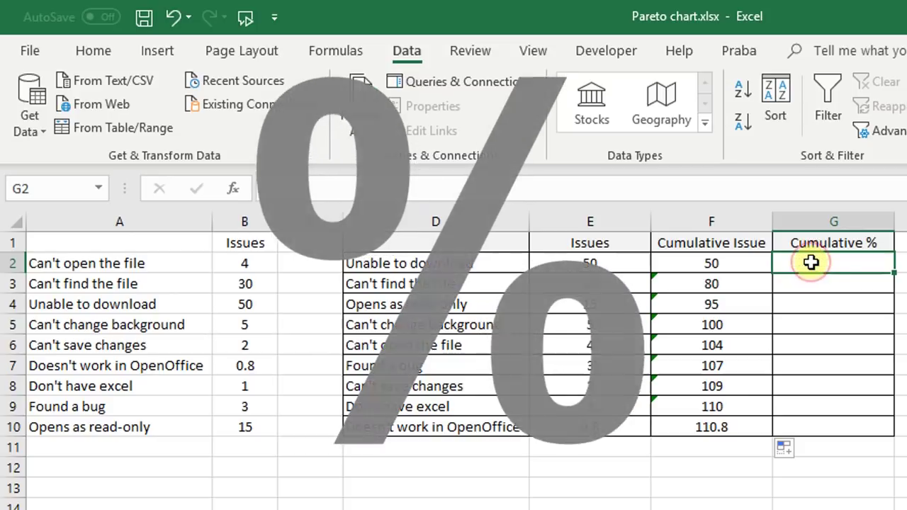
{"action": "key", "text": "Left"}
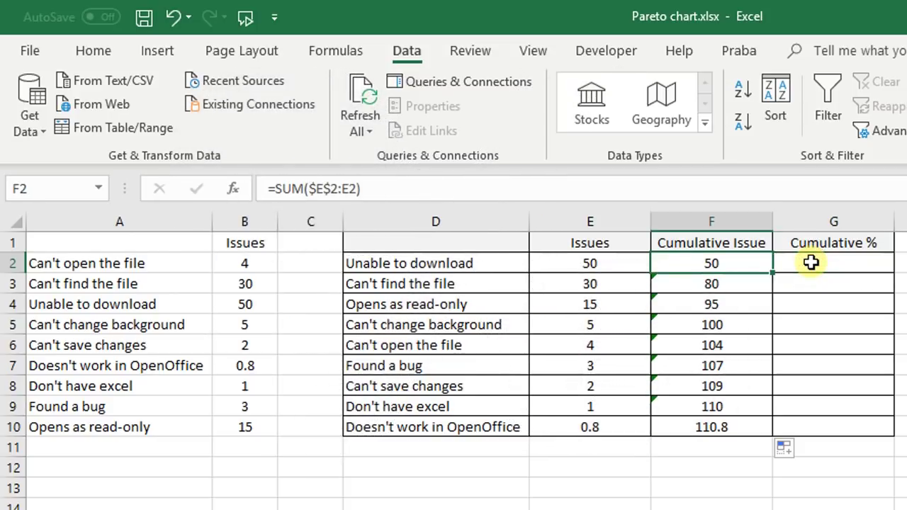
{"action": "left_click", "coordinate": [812, 263]}
{"action": "type", "text": "="}
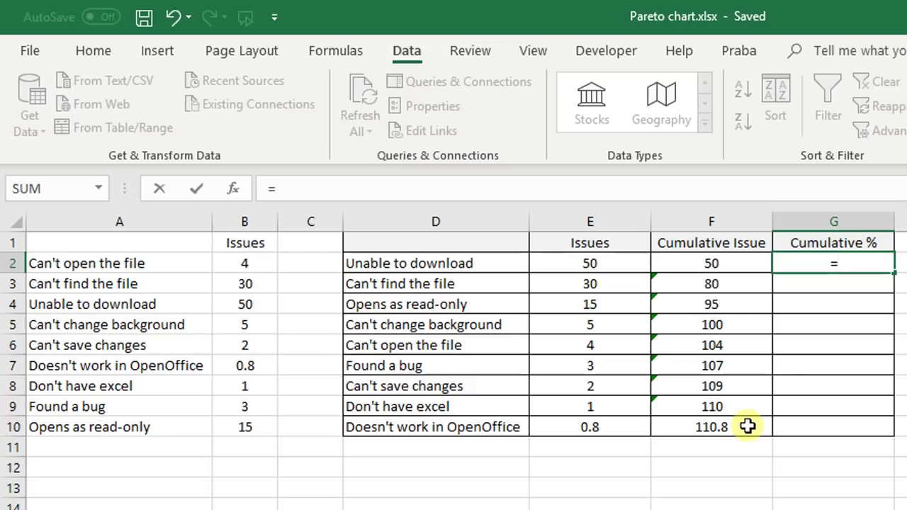
{"action": "left_click", "coordinate": [715, 263]}
{"action": "type", "text": "/"}
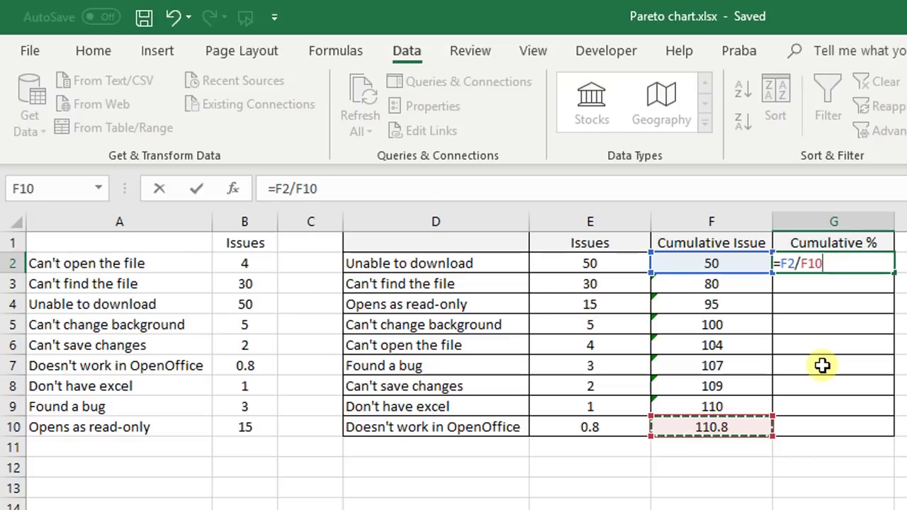
{"action": "left_click", "coordinate": [98, 52]}
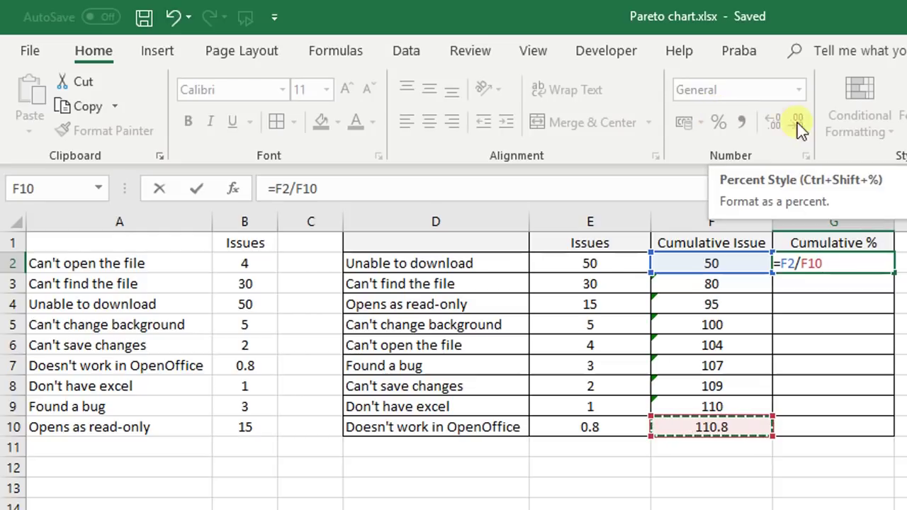
{"action": "key", "text": "Return"}
Step: Check the formula in G2 and format the cell as a percentage
{"action": "left_click", "coordinate": [841, 263]}
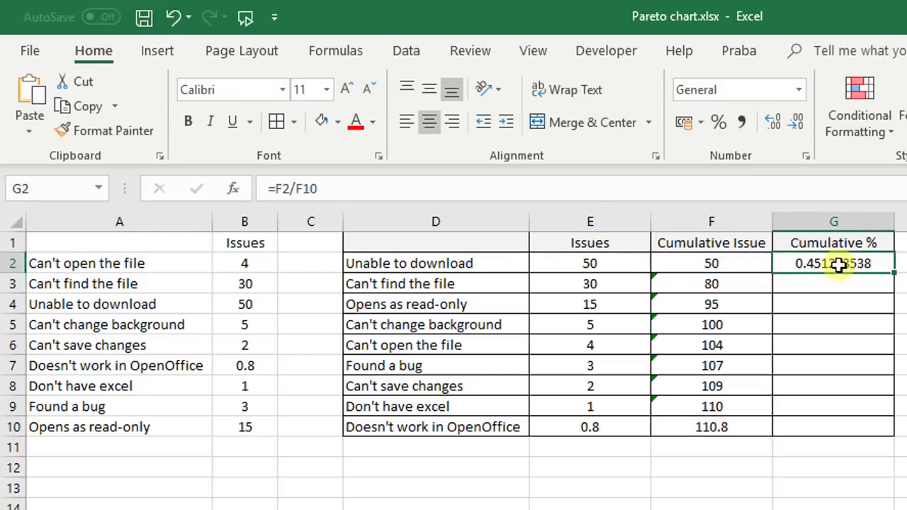
{"action": "double_click", "coordinate": [838, 264]}
{"action": "key", "text": "Escape"}
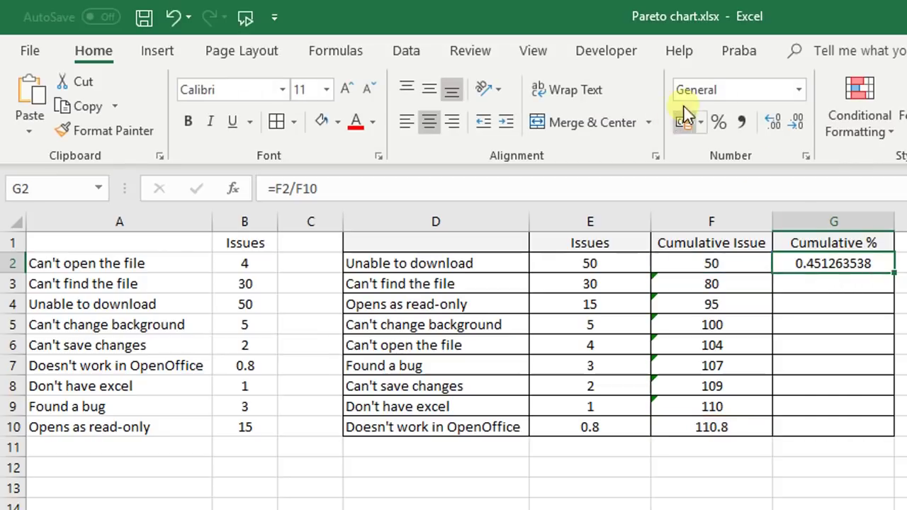
{"action": "left_click", "coordinate": [719, 122]}
Step: Make the F10 reference in the G2 formula absolute so that it reads =F2/$F$10
{"action": "key", "text": "F2"}
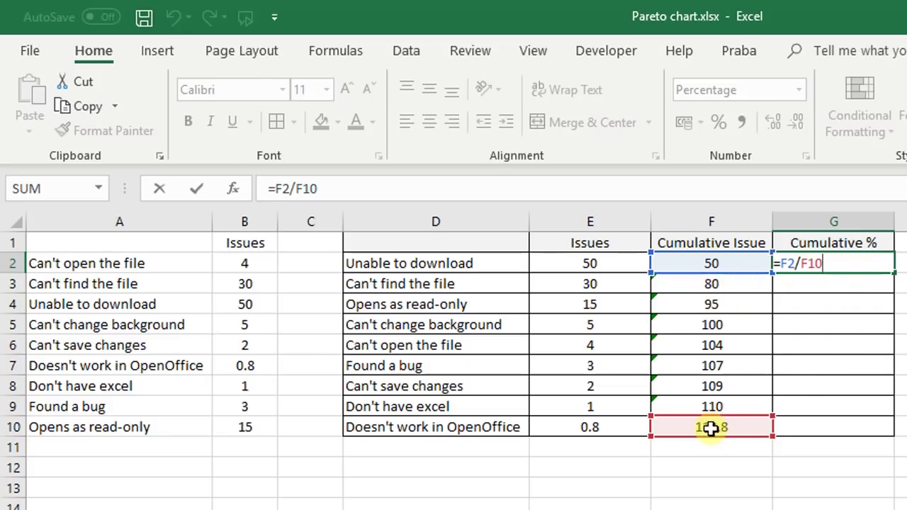
{"action": "key", "text": "ctrl+Return"}
{"action": "double_click", "coordinate": [823, 263]}
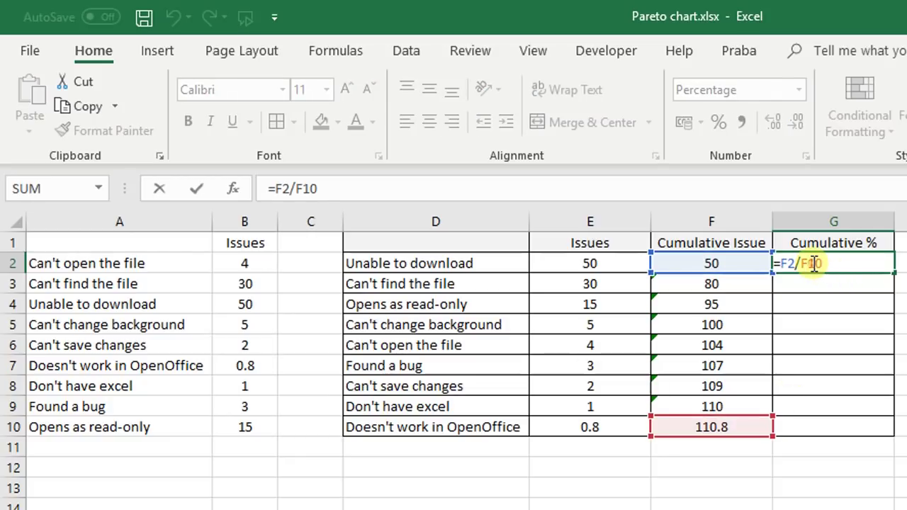
{"action": "key", "text": "F4"}
{"action": "key", "text": "Return"}
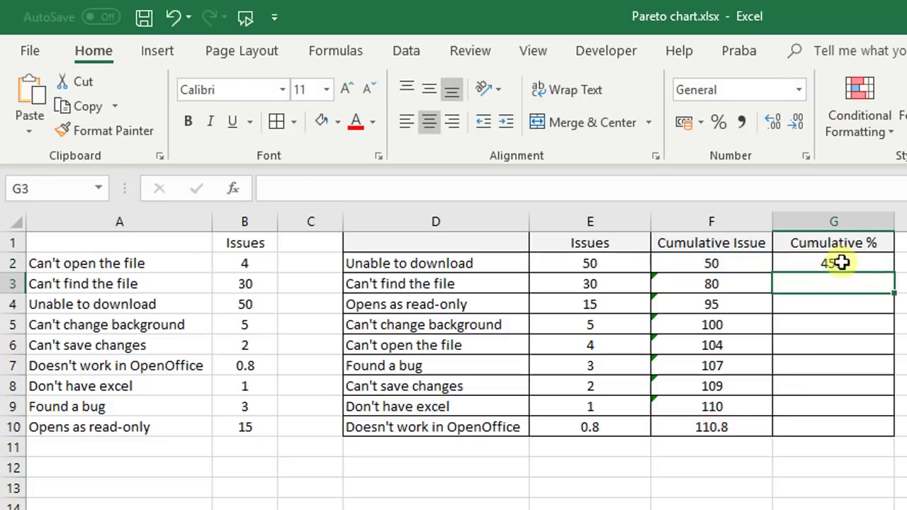
Step: Check the absolute reference in cell G2 and fill its formula down to G10
{"action": "left_click", "coordinate": [841, 263]}
{"action": "double_click", "coordinate": [843, 263]}
{"action": "left_click_drag", "start_coordinate": [803, 263], "coordinate": [830, 263]}
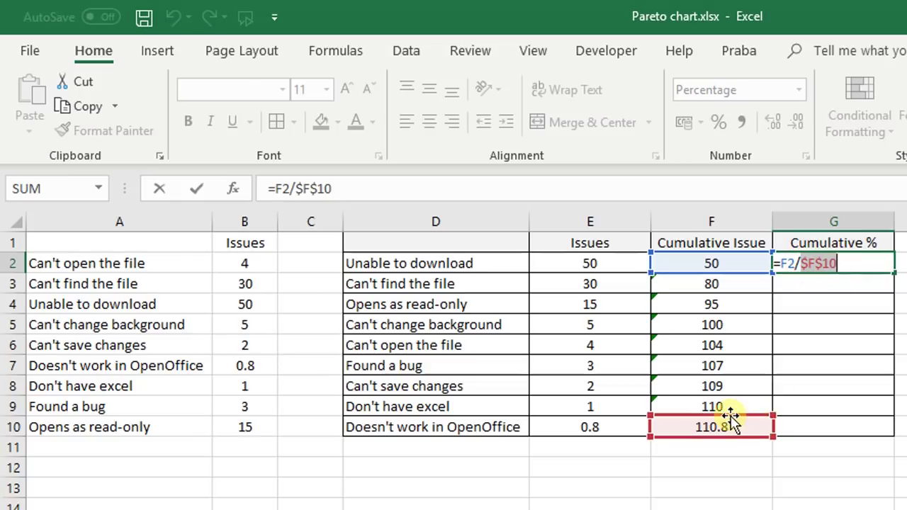
{"action": "key", "text": "Escape"}
{"action": "left_click_drag", "start_coordinate": [895, 273], "coordinate": [885, 428]}
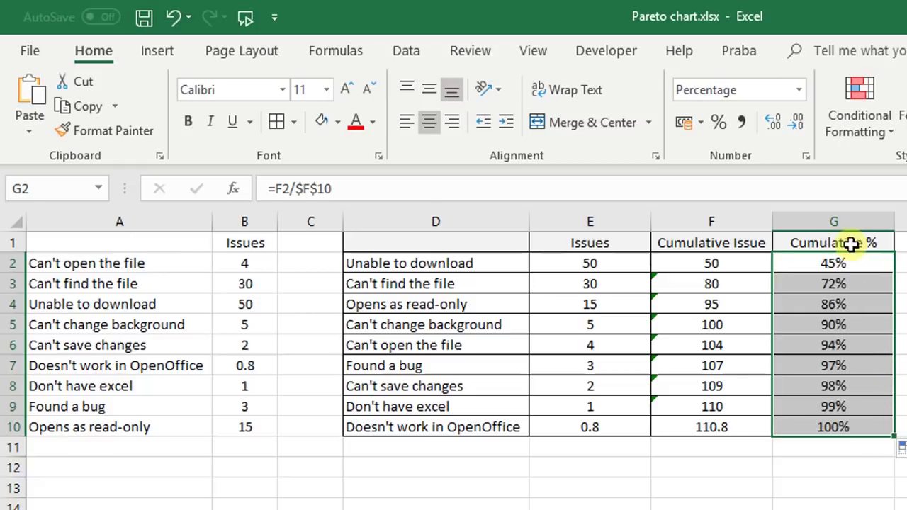
Step: Review the cells referenced by the formula in G2 and look over the percentages in G2:G10
{"action": "left_click", "coordinate": [840, 263]}
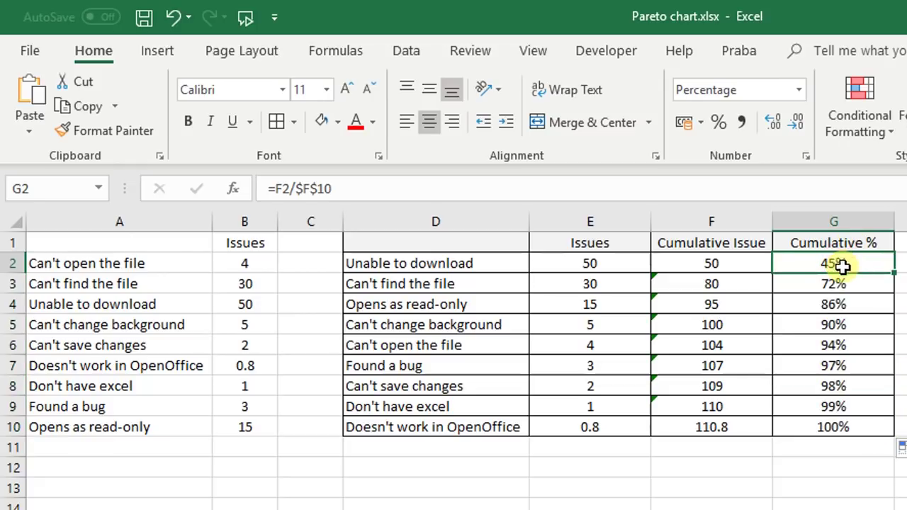
{"action": "double_click", "coordinate": [836, 263]}
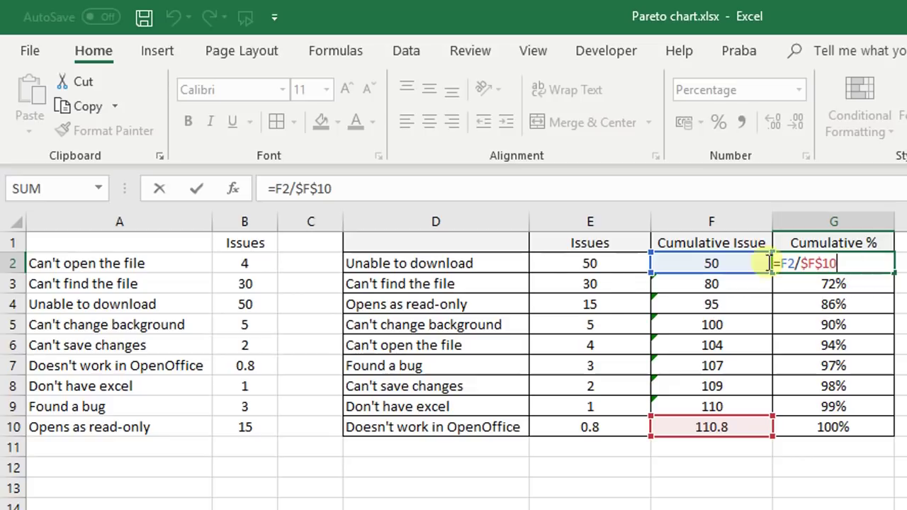
{"action": "key", "text": "ctrl+Return"}
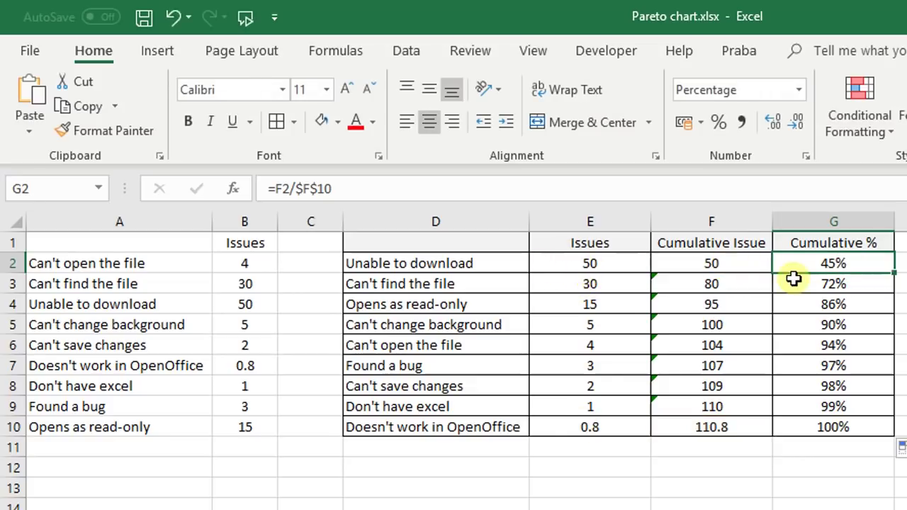
{"action": "left_click_drag", "start_coordinate": [824, 253], "coordinate": [871, 421]}
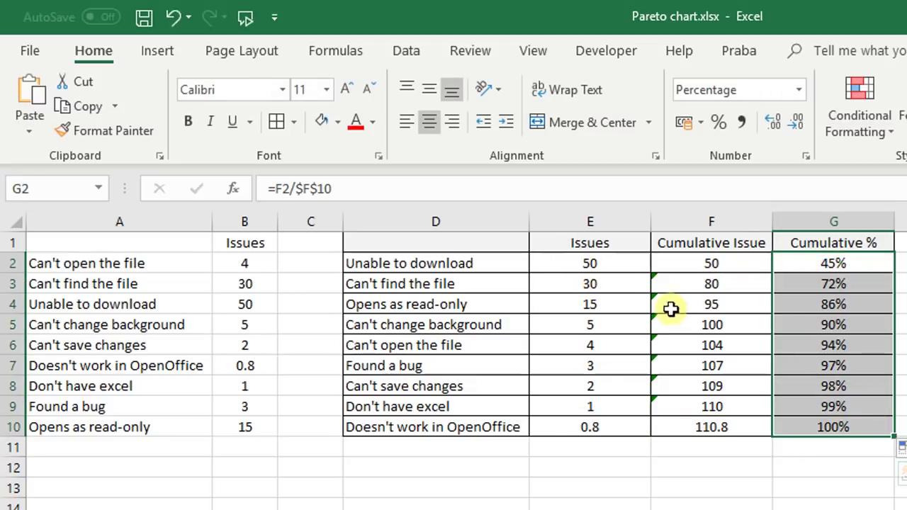
Step: Insert a Clustered Column chart from the sorted issue data in D1:E10 and the Cumulative % values in G1:G10
{"action": "left_click_drag", "start_coordinate": [505, 245], "coordinate": [576, 419]}
{"action": "left_click_drag", "start_coordinate": [804, 243], "coordinate": [784, 432]}
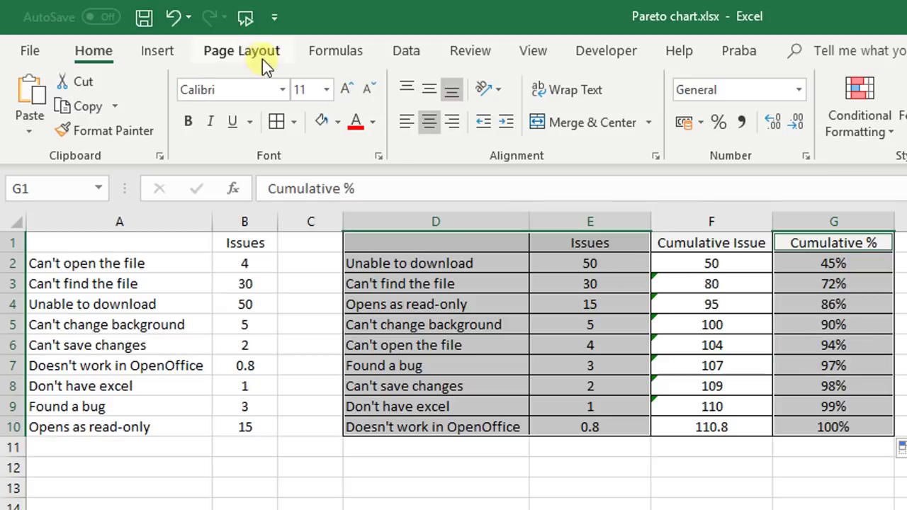
{"action": "left_click", "coordinate": [172, 57]}
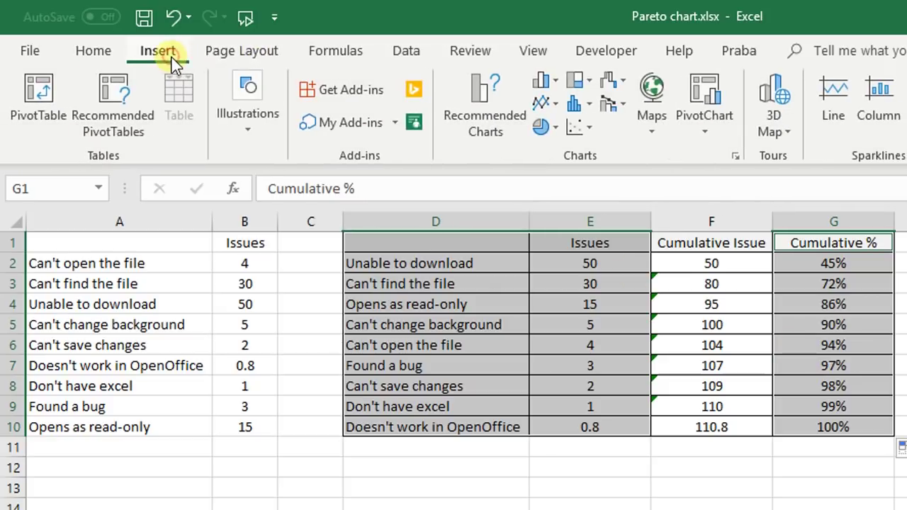
{"action": "left_click", "coordinate": [736, 157]}
{"action": "left_click", "coordinate": [556, 127]}
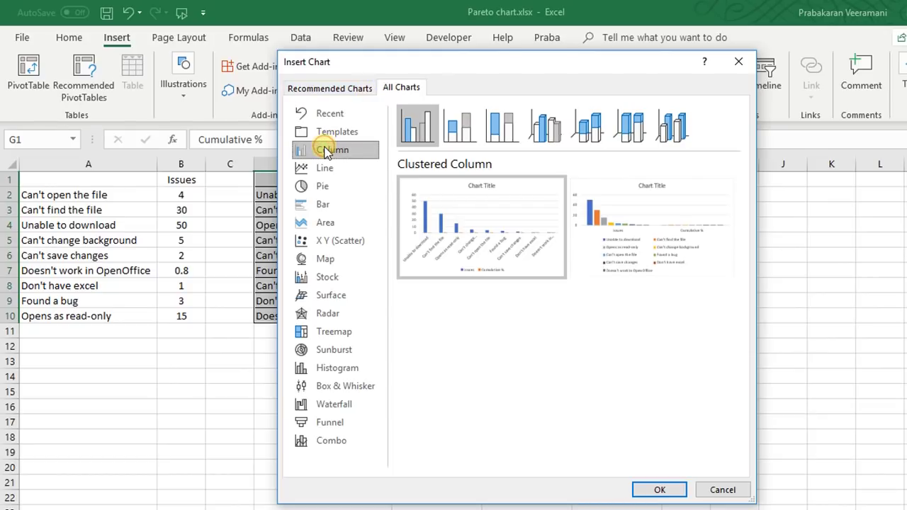
{"action": "left_click", "coordinate": [650, 492]}
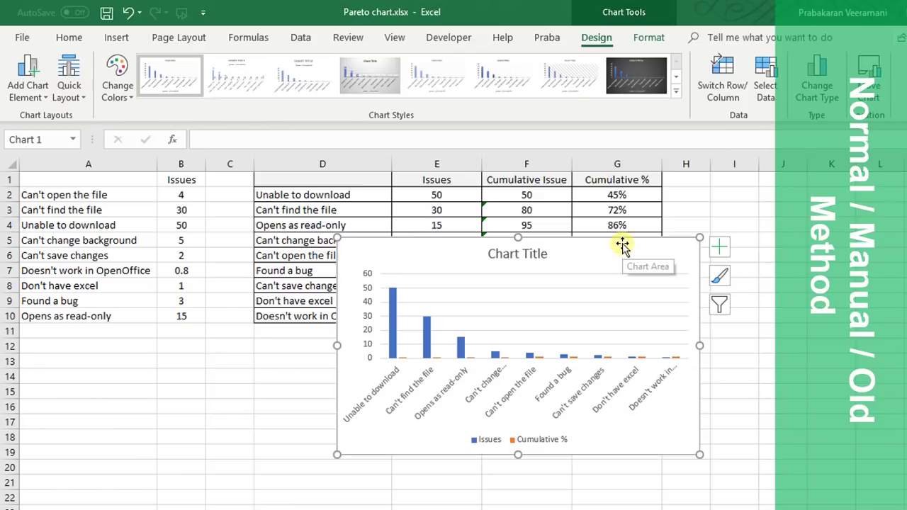
Step: Move the chart over columns B to F and enlarge it, keeping the Cumulative % column uncovered, and check both data series
{"action": "left_click_drag", "start_coordinate": [622, 243], "coordinate": [407, 188]}
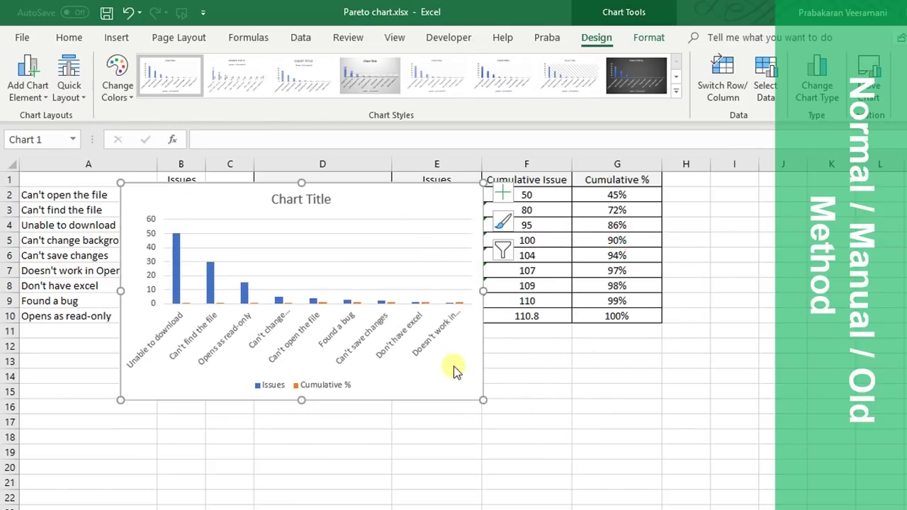
{"action": "left_click_drag", "start_coordinate": [483, 400], "coordinate": [670, 478]}
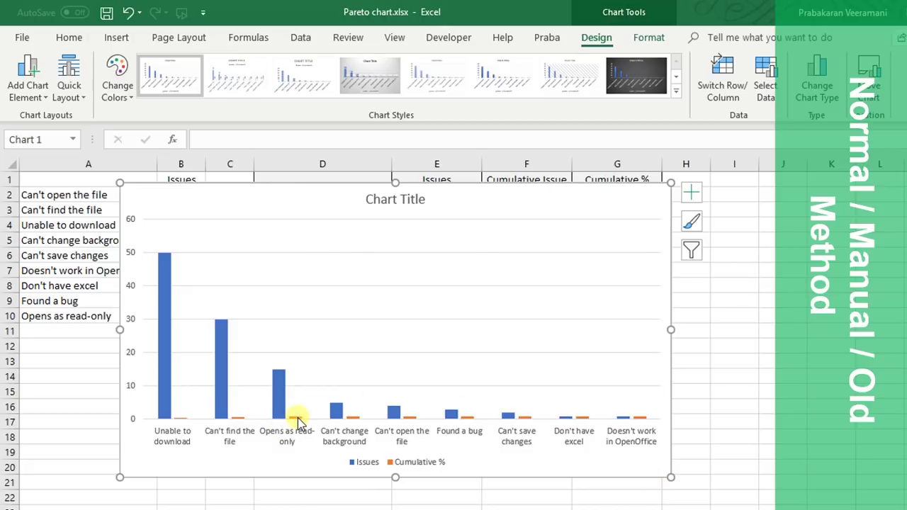
{"action": "left_click", "coordinate": [166, 336]}
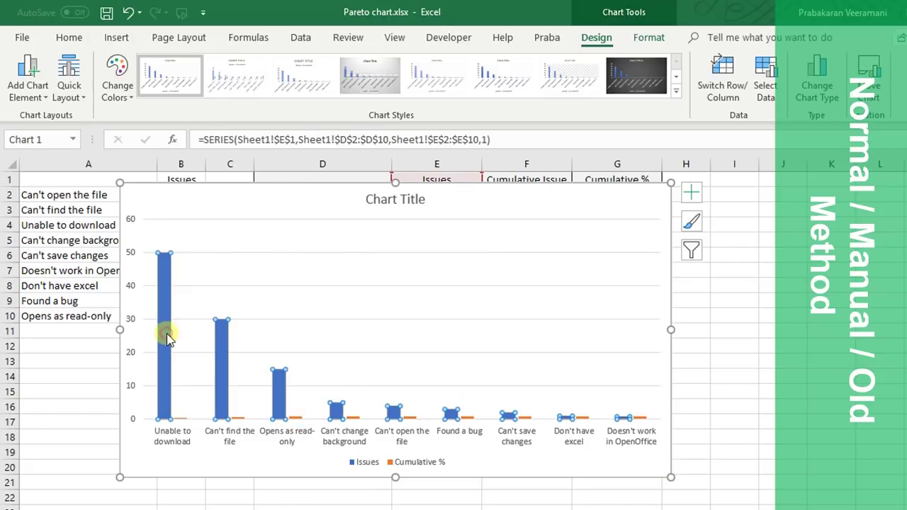
{"action": "left_click", "coordinate": [241, 422]}
{"action": "left_click", "coordinate": [239, 419]}
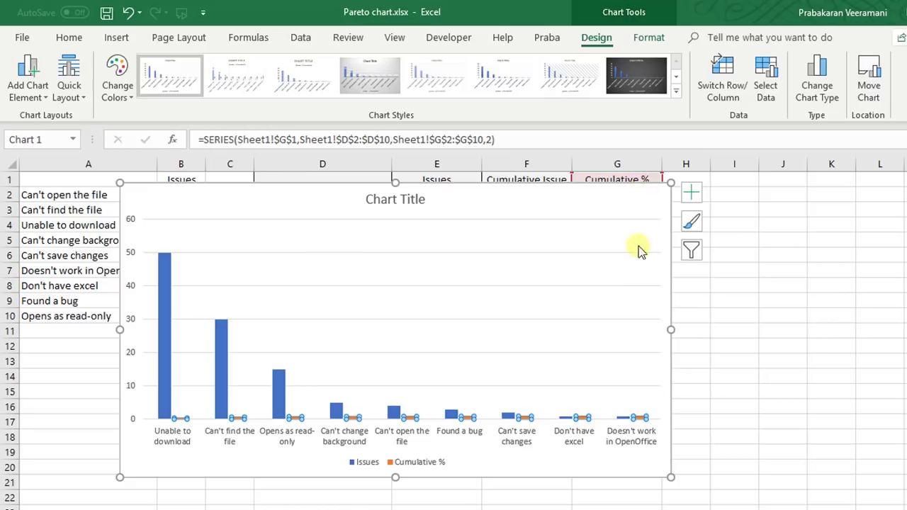
{"action": "left_click_drag", "start_coordinate": [670, 183], "coordinate": [562, 186]}
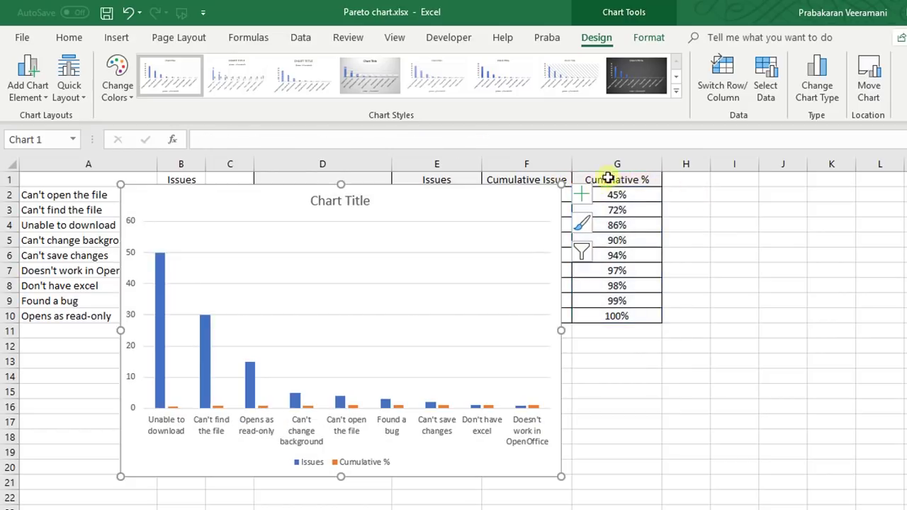
Step: Change the chart type of the Cumulative % series to Line in a custom combination
{"action": "left_click", "coordinate": [217, 409]}
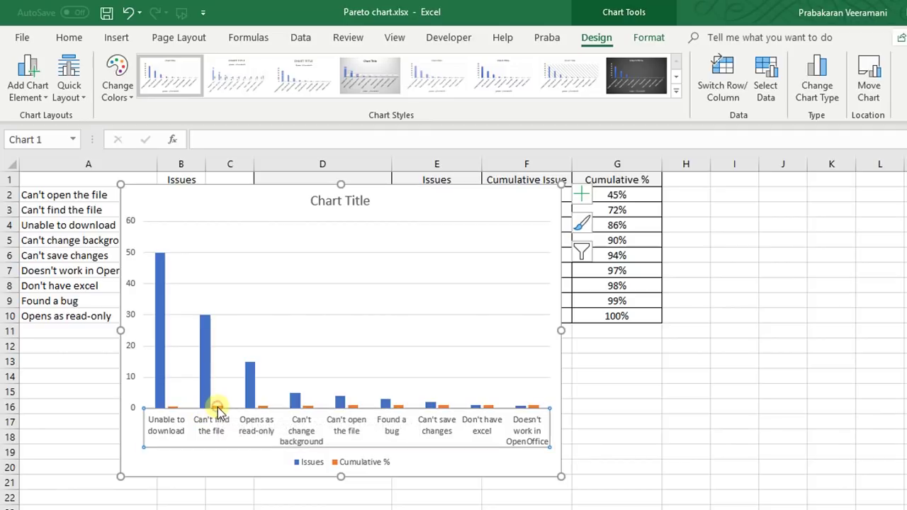
{"action": "left_click", "coordinate": [219, 409]}
{"action": "right_click", "coordinate": [220, 407]}
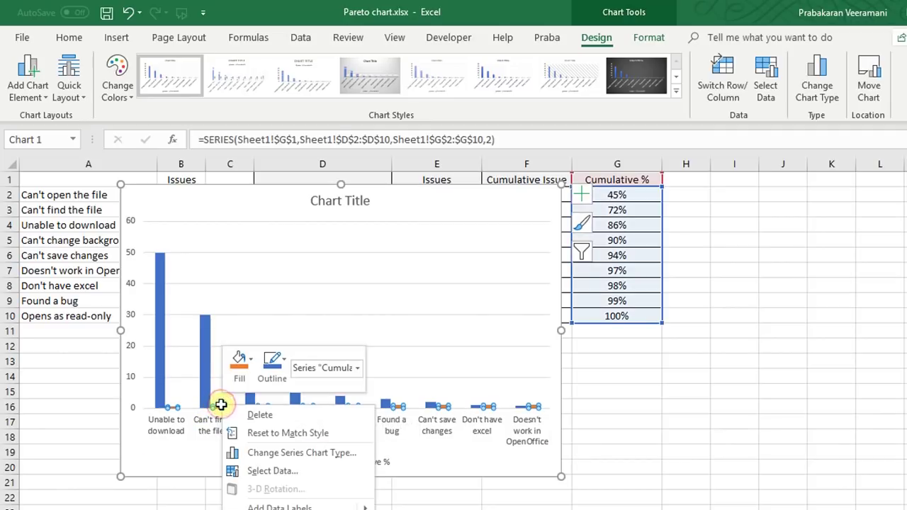
{"action": "left_click", "coordinate": [239, 453]}
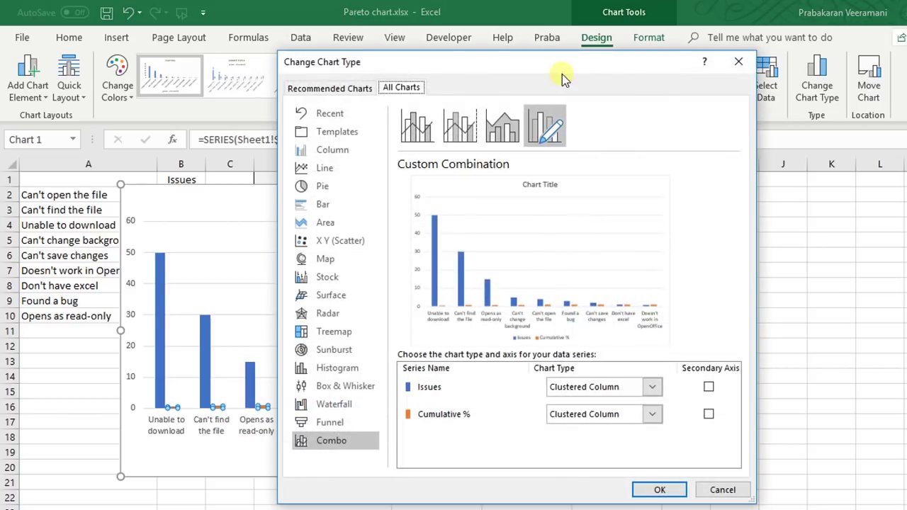
{"action": "left_click_drag", "start_coordinate": [562, 69], "coordinate": [519, 31]}
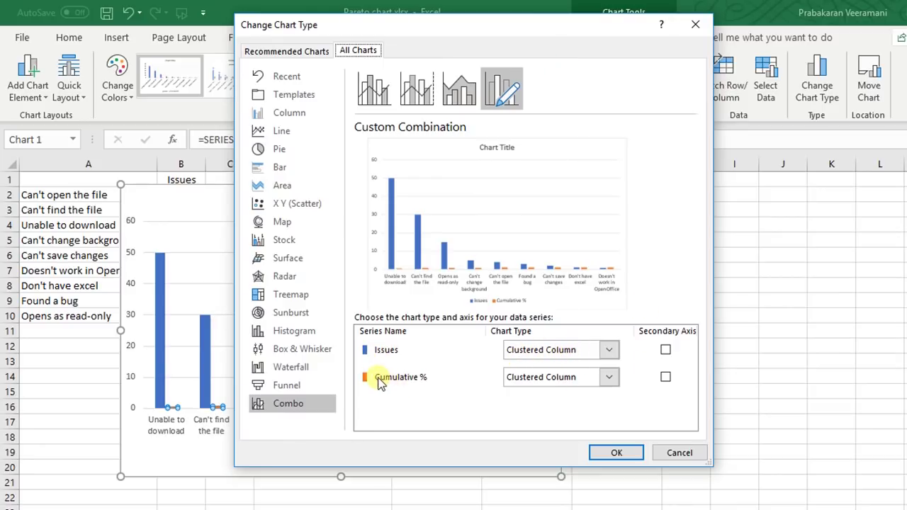
{"action": "left_click", "coordinate": [594, 382]}
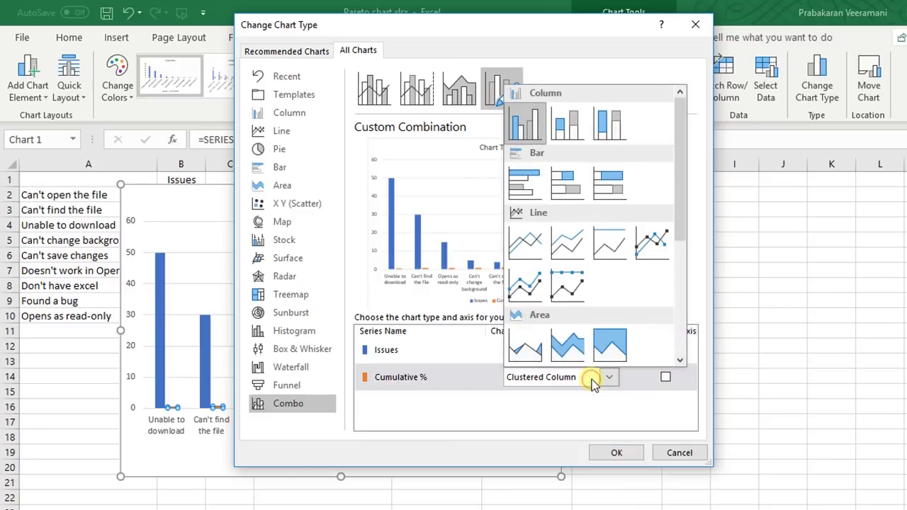
{"action": "left_click", "coordinate": [540, 248]}
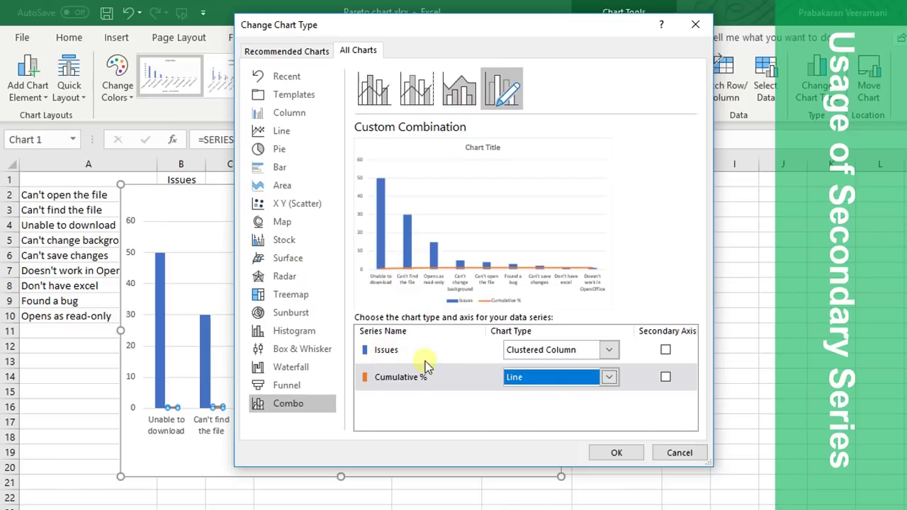
Step: Plot the Cumulative % series on the secondary axis and apply the combo chart settings
{"action": "left_click", "coordinate": [666, 379]}
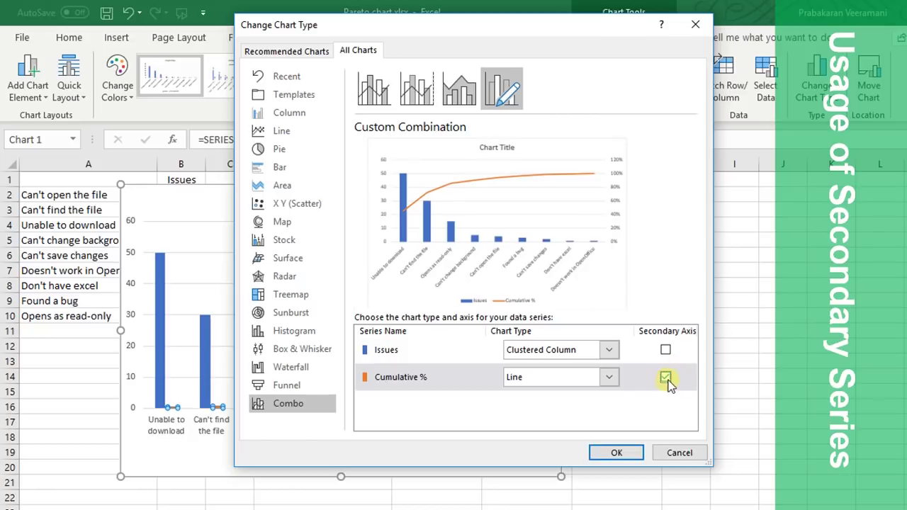
{"action": "left_click", "coordinate": [408, 360]}
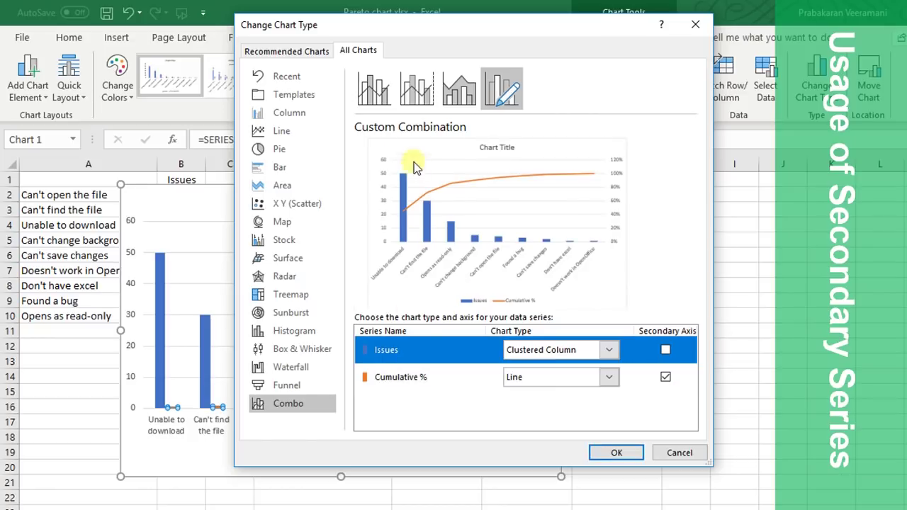
{"action": "left_click", "coordinate": [379, 381]}
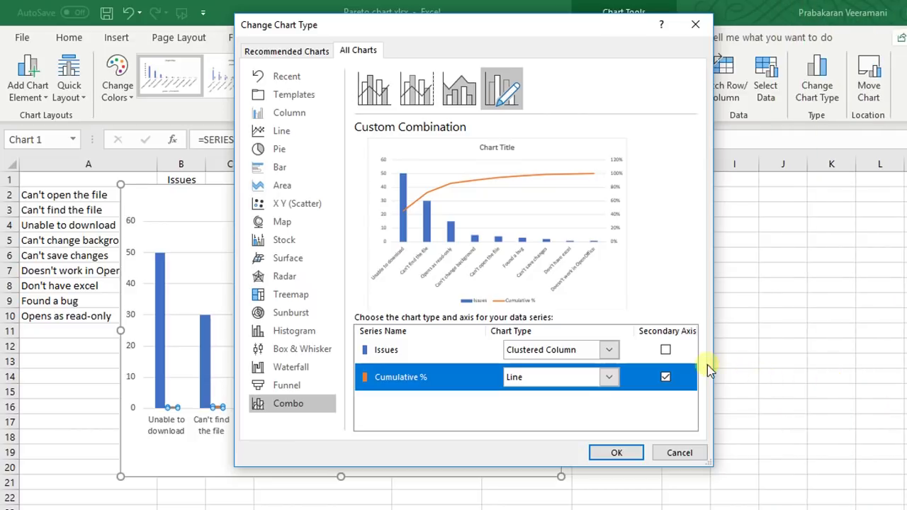
{"action": "left_click", "coordinate": [615, 453]}
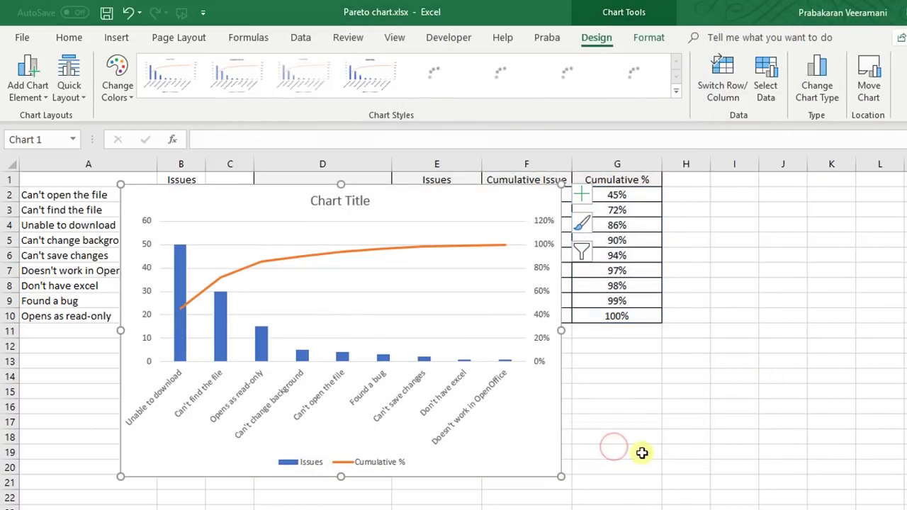
Step: Add data labels to both the Cumulative % line and the Issues columns
{"action": "right_click", "coordinate": [397, 247]}
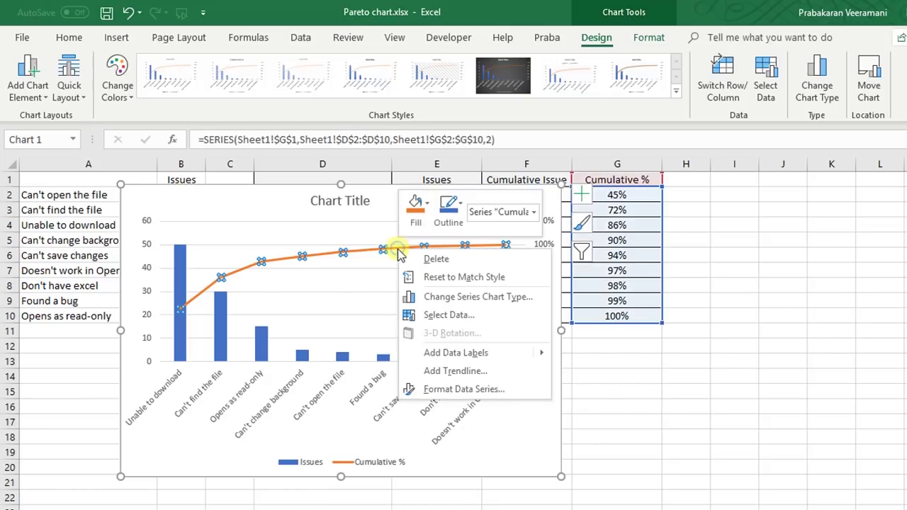
{"action": "left_click", "coordinate": [433, 350]}
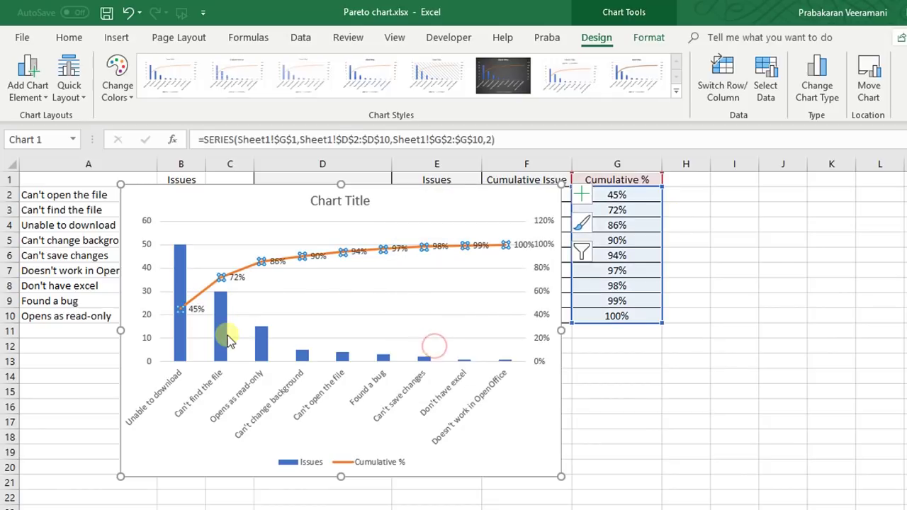
{"action": "right_click", "coordinate": [262, 347]}
{"action": "left_click", "coordinate": [298, 444]}
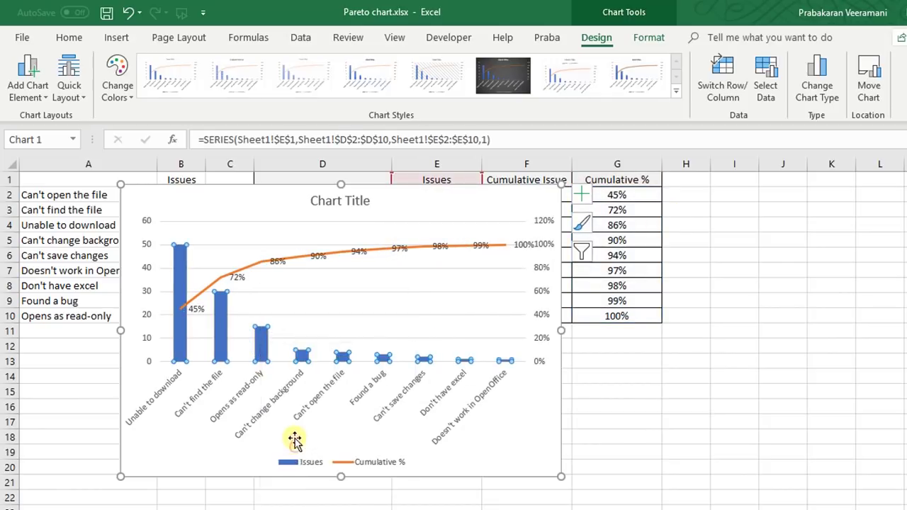
{"action": "left_click", "coordinate": [742, 420]}
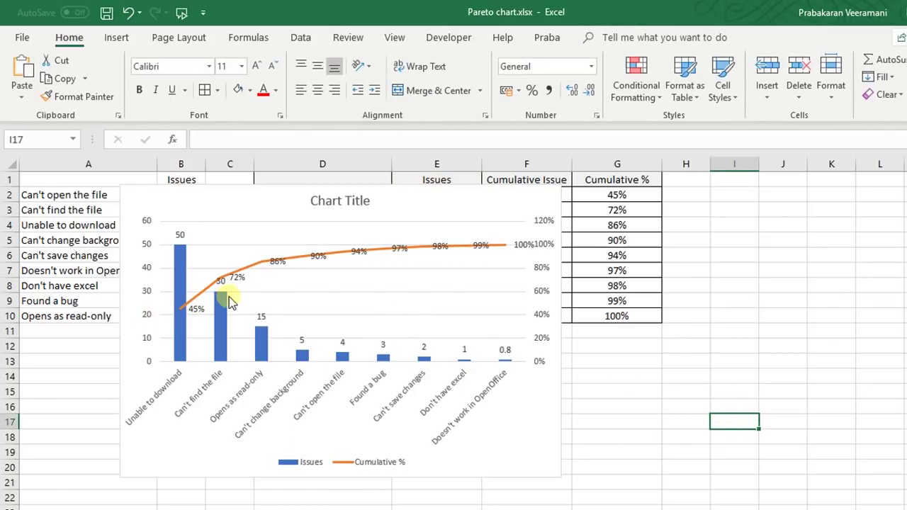
Step: Draw a rectangle shape in the chart around the columns for Unable to download, Can't find the file and Opens as read-only
{"action": "left_click", "coordinate": [267, 262]}
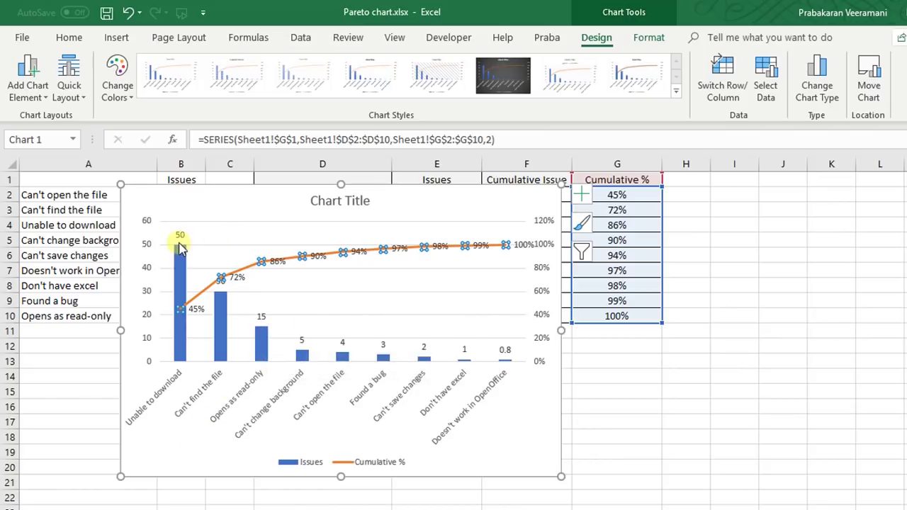
{"action": "right_click", "coordinate": [174, 219]}
{"action": "left_click", "coordinate": [119, 38]}
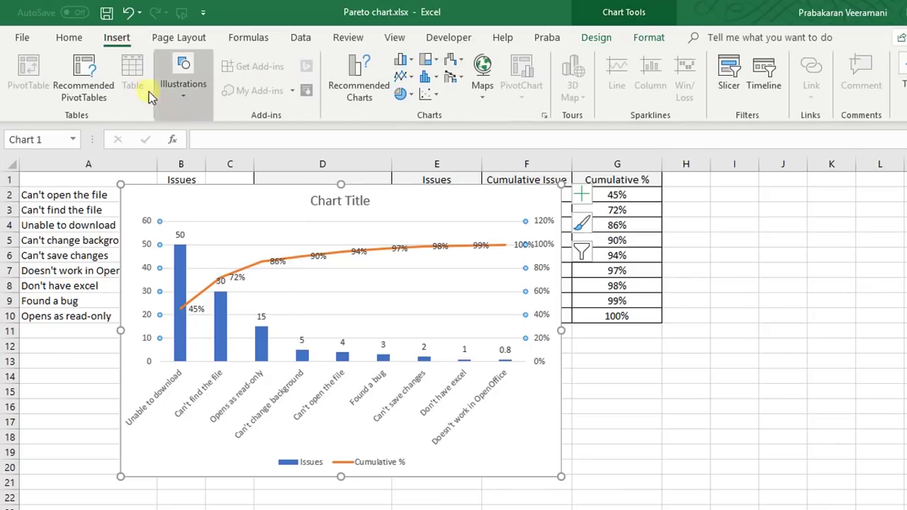
{"action": "left_click", "coordinate": [183, 89]}
{"action": "left_click", "coordinate": [244, 152]}
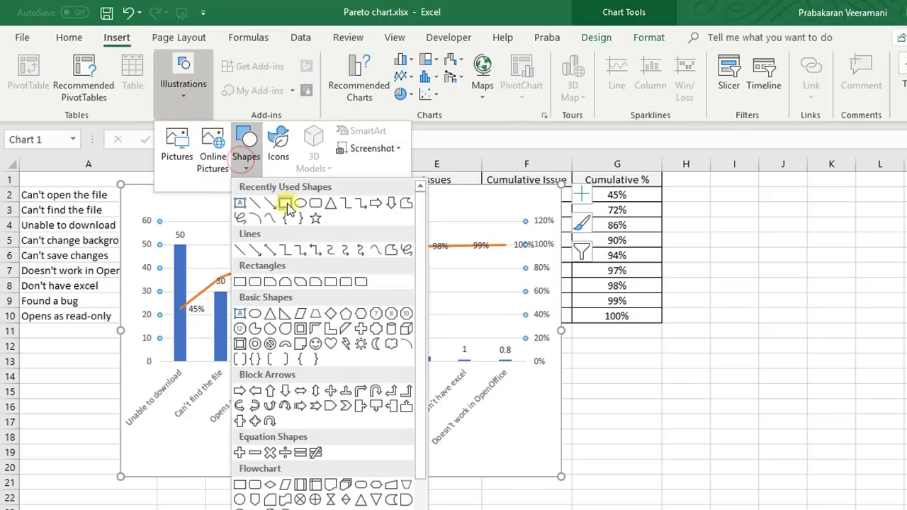
{"action": "left_click", "coordinate": [285, 204]}
{"action": "mouse_move", "coordinate": [134, 200]}
{"action": "left_mouse_down"}
{"action": "mouse_move", "coordinate": [269, 381]}
{"action": "mouse_move", "coordinate": [269, 450]}
{"action": "mouse_move", "coordinate": [292, 415]}
{"action": "mouse_move", "coordinate": [276, 451]}
{"action": "left_mouse_up"}
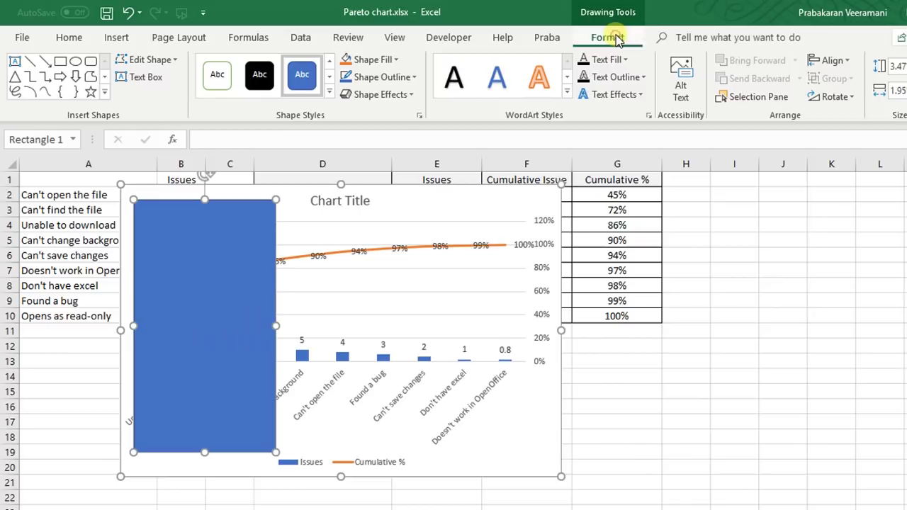
Step: Format the rectangle with no fill and a red outline, and deselect it
{"action": "left_click", "coordinate": [380, 60]}
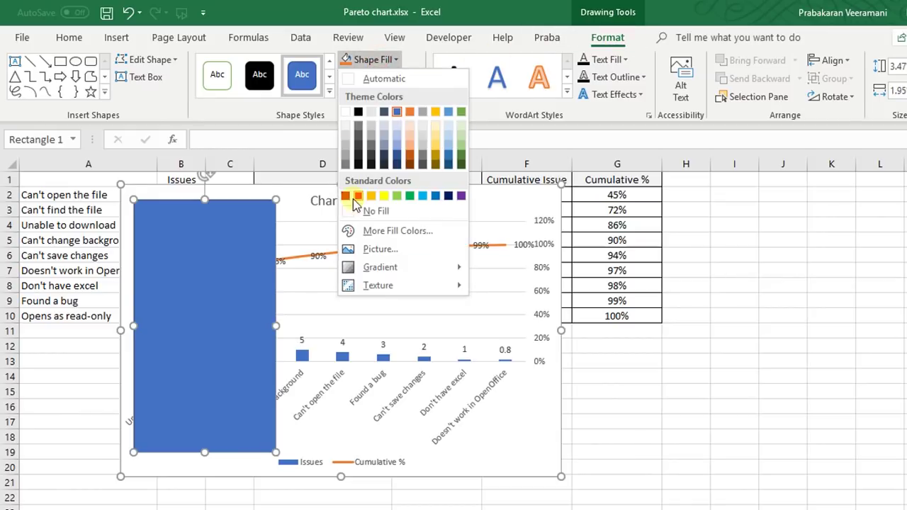
{"action": "left_click", "coordinate": [375, 212]}
{"action": "left_click", "coordinate": [371, 80]}
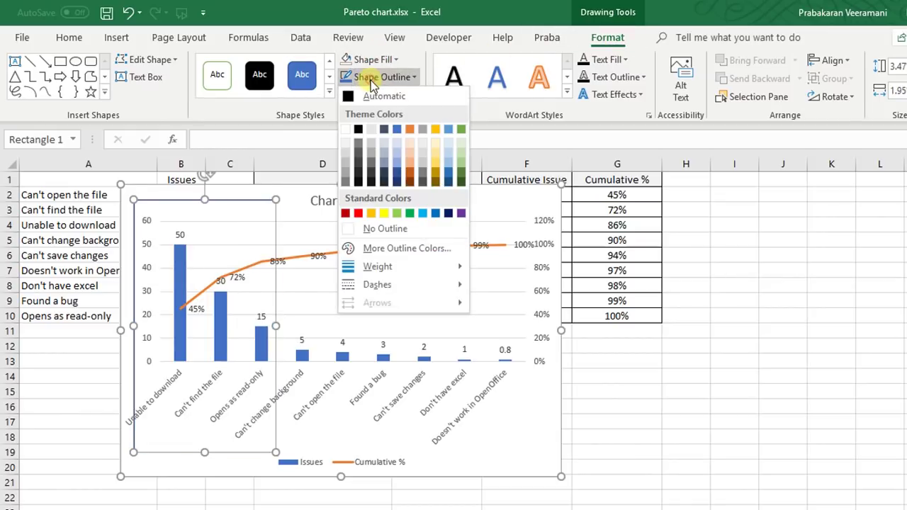
{"action": "left_click", "coordinate": [358, 213]}
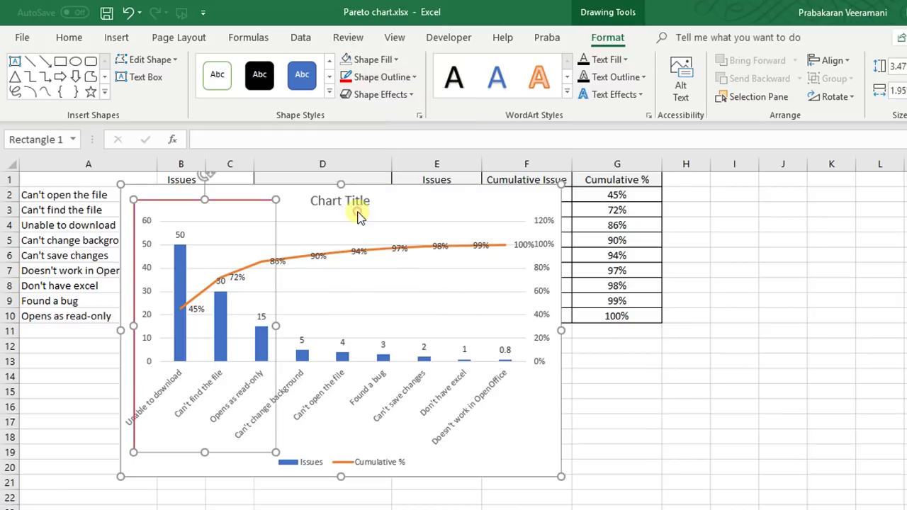
{"action": "left_click", "coordinate": [403, 209]}
{"action": "left_click", "coordinate": [582, 352]}
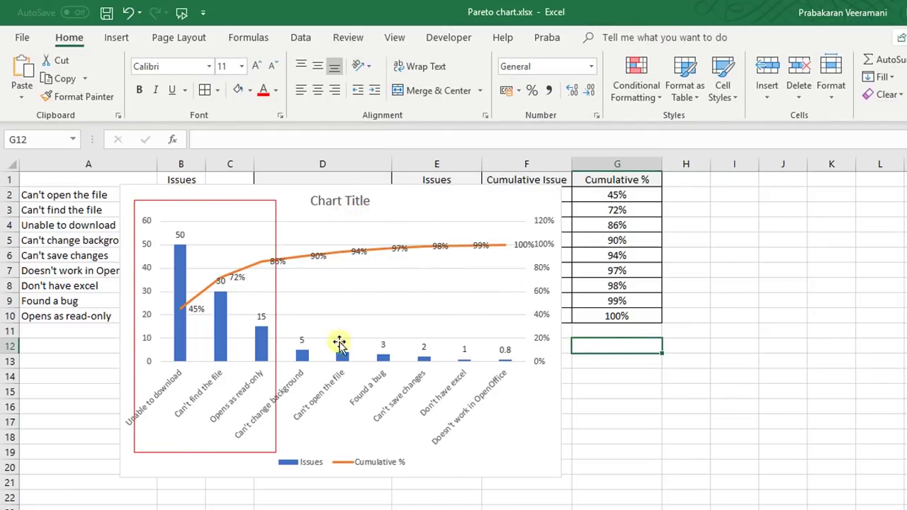
Step: Set the gap width of the Issues columns to 50% and close the series formatting options
{"action": "left_click", "coordinate": [257, 336]}
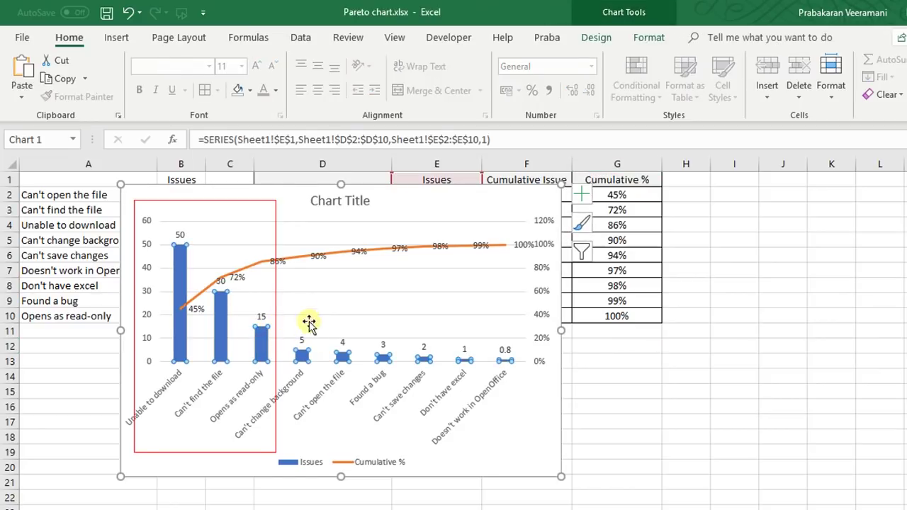
{"action": "key", "text": "ctrl+1"}
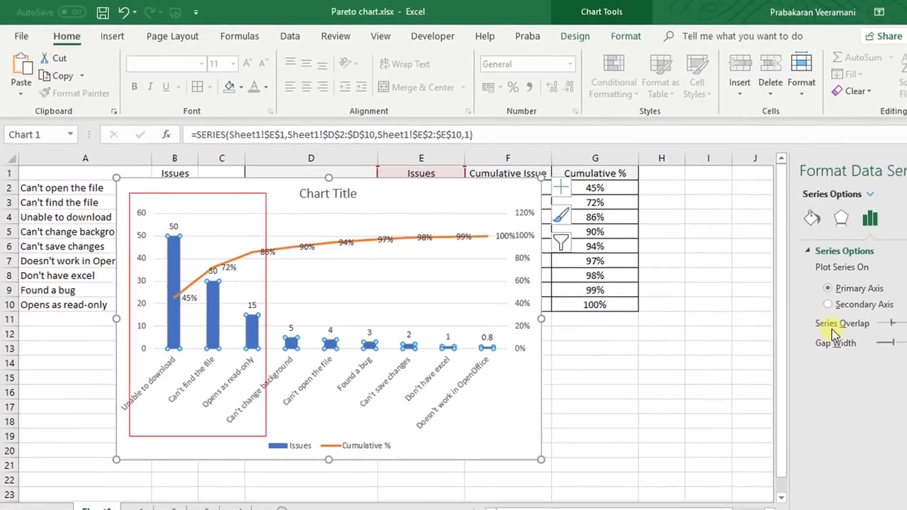
{"action": "key", "text": "alt+w"}
{"action": "type", "text": "50"}
{"action": "key", "text": "Tab"}
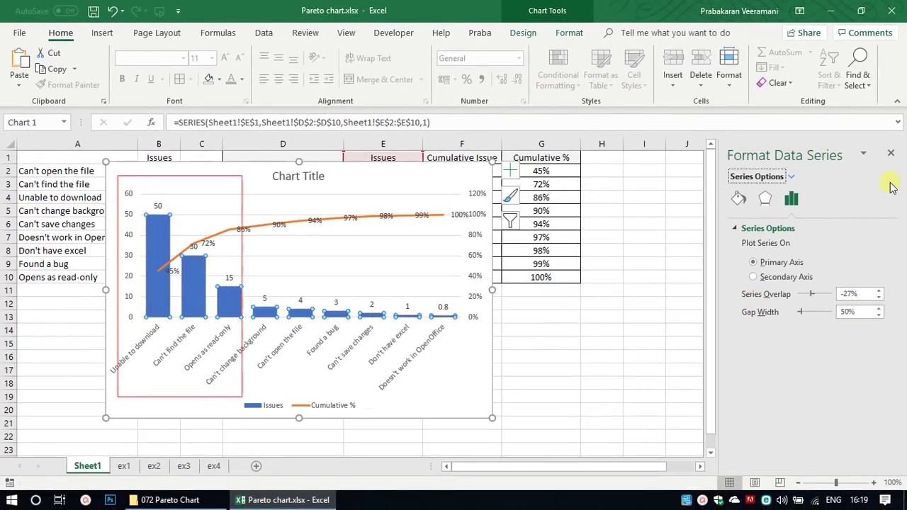
{"action": "left_click", "coordinate": [891, 153]}
{"action": "left_click", "coordinate": [204, 334]}
{"action": "key", "text": "ctrl+1"}
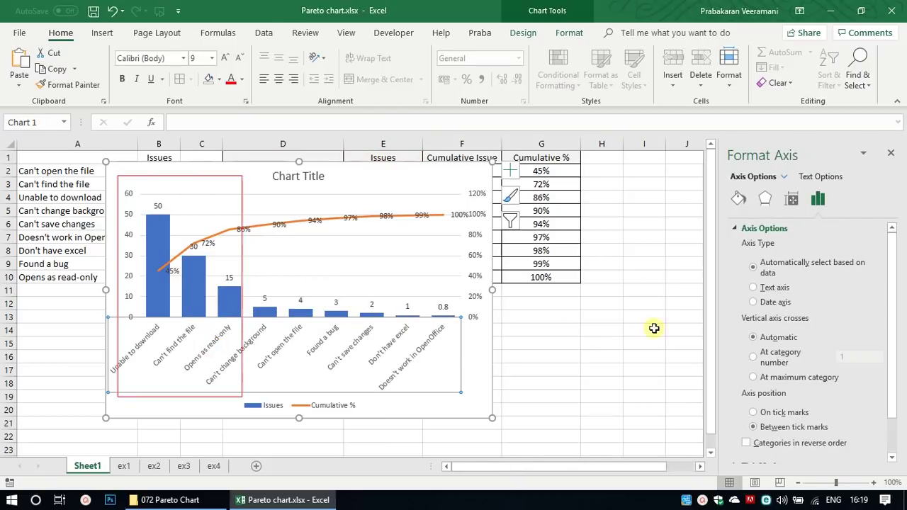
{"action": "scroll", "coordinate": [897, 312], "scroll_direction": "down", "scroll_amount": 2}
{"action": "scroll", "coordinate": [895, 307], "scroll_direction": "up", "scroll_amount": 2}
{"action": "left_click", "coordinate": [891, 154]}
{"action": "left_click", "coordinate": [598, 344]}
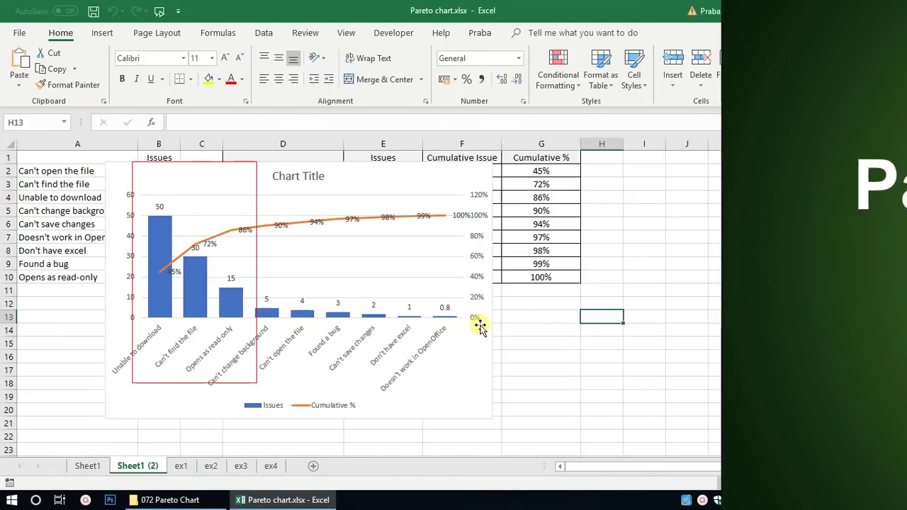
Step: Delete the manually built chart from the Sheet1 (2) sheet and select the sorted helper table D1:G10
{"action": "left_click", "coordinate": [485, 327]}
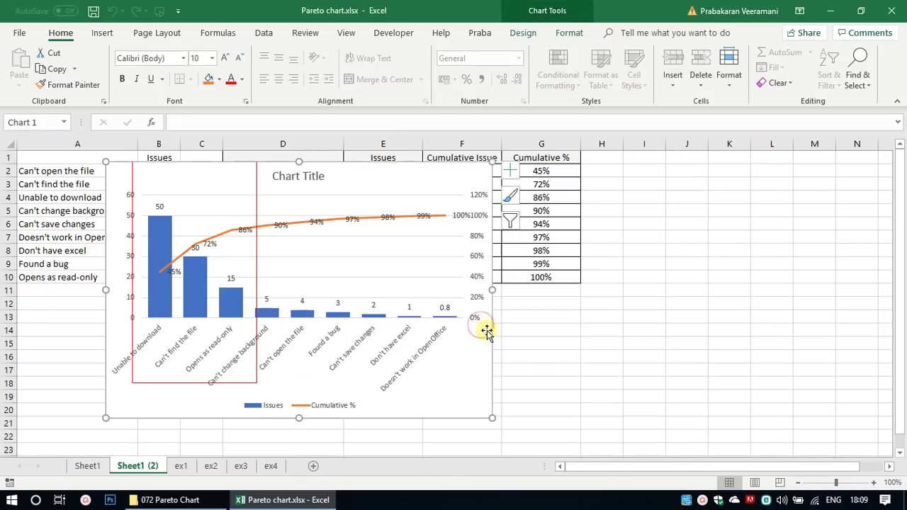
{"action": "key", "text": "Delete"}
{"action": "left_click", "coordinate": [282, 343]}
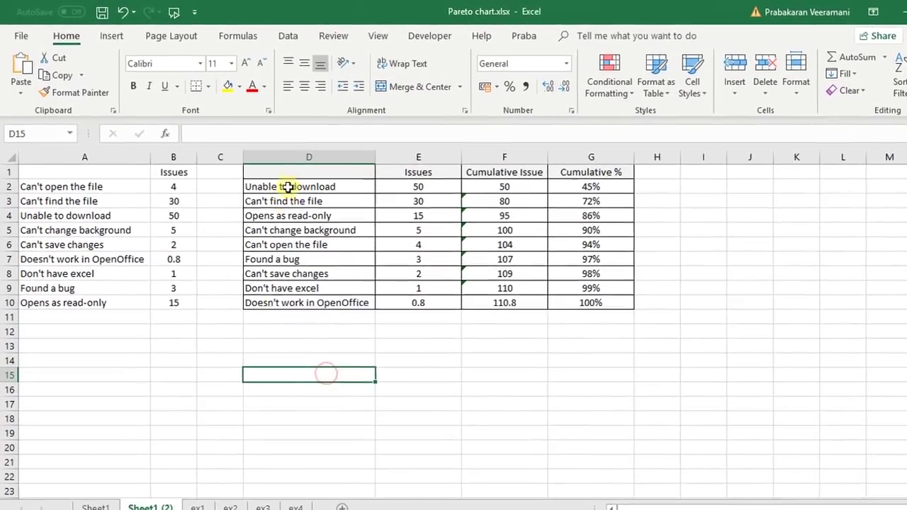
{"action": "left_click", "coordinate": [264, 157]}
{"action": "left_click_drag", "start_coordinate": [472, 221], "coordinate": [598, 321]}
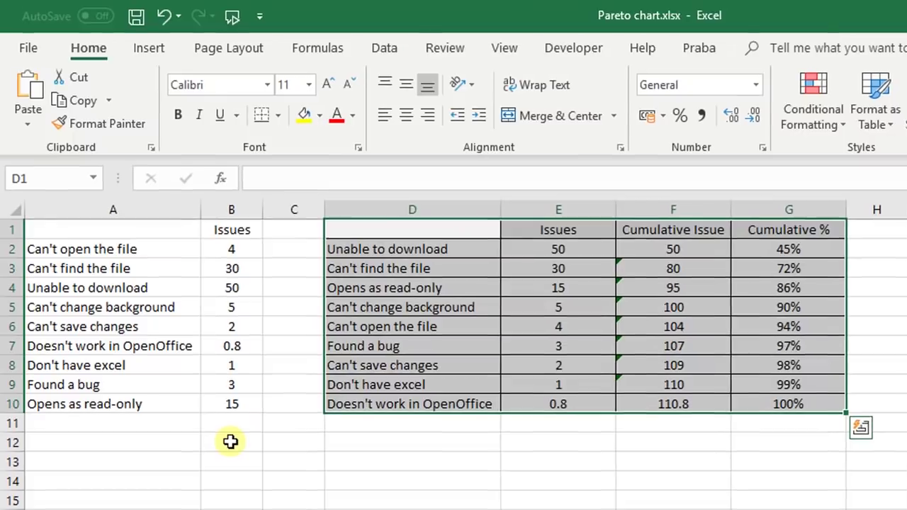
Step: Insert a built-in Pareto chart from the unsorted data in A1:B10, then move it below row 5 over columns A to E and enlarge it
{"action": "left_click_drag", "start_coordinate": [234, 407], "coordinate": [81, 223]}
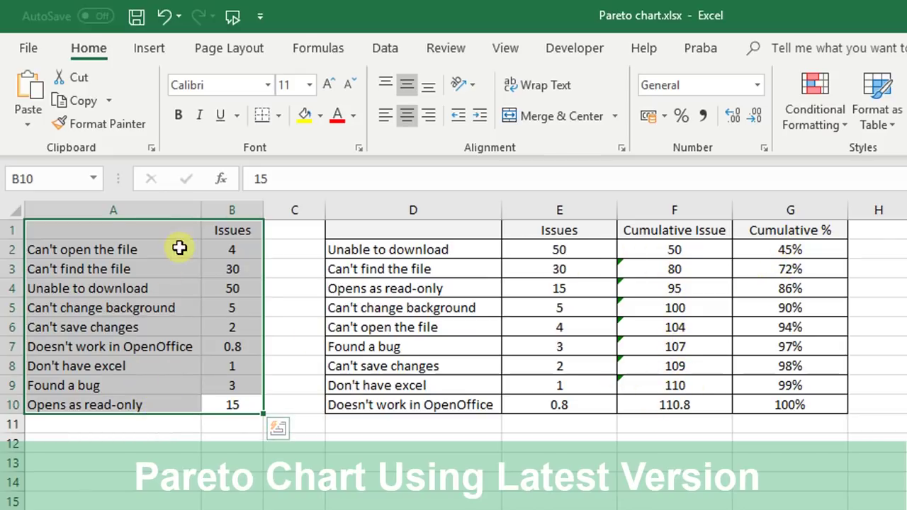
{"action": "left_click", "coordinate": [150, 50]}
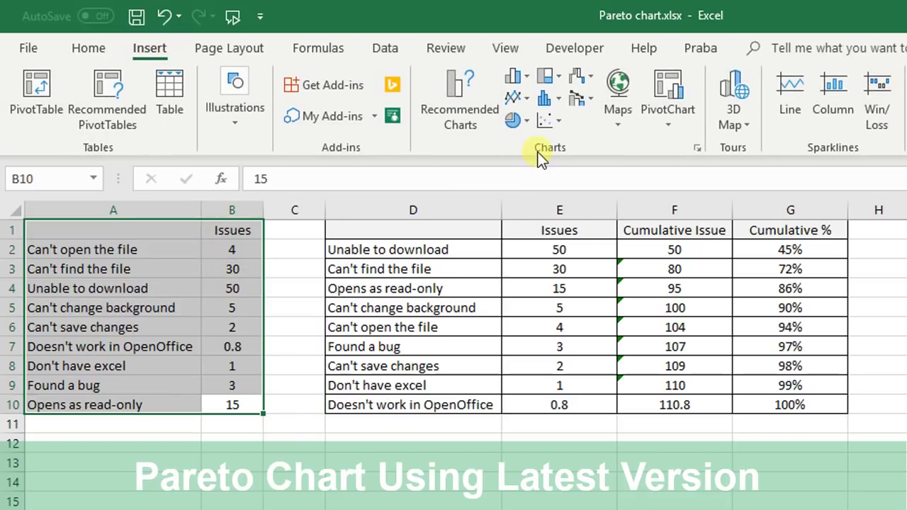
{"action": "left_click", "coordinate": [551, 100]}
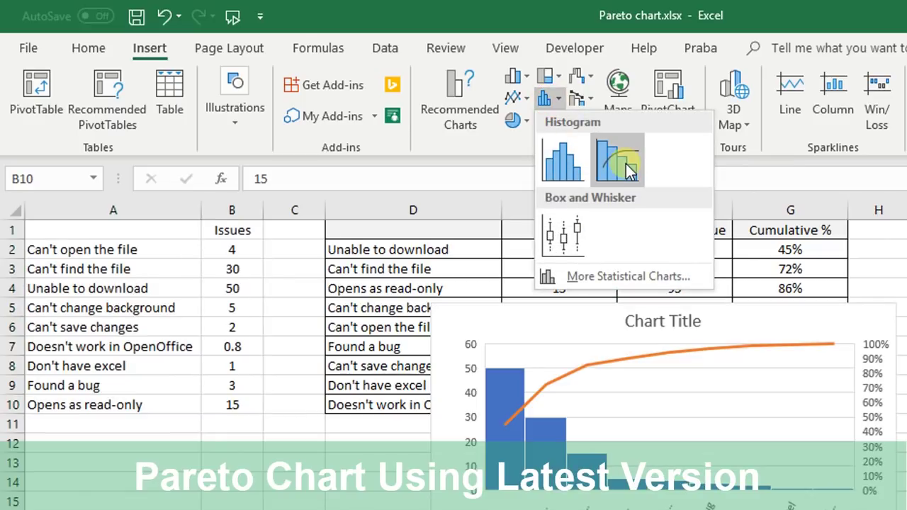
{"action": "left_click", "coordinate": [628, 168]}
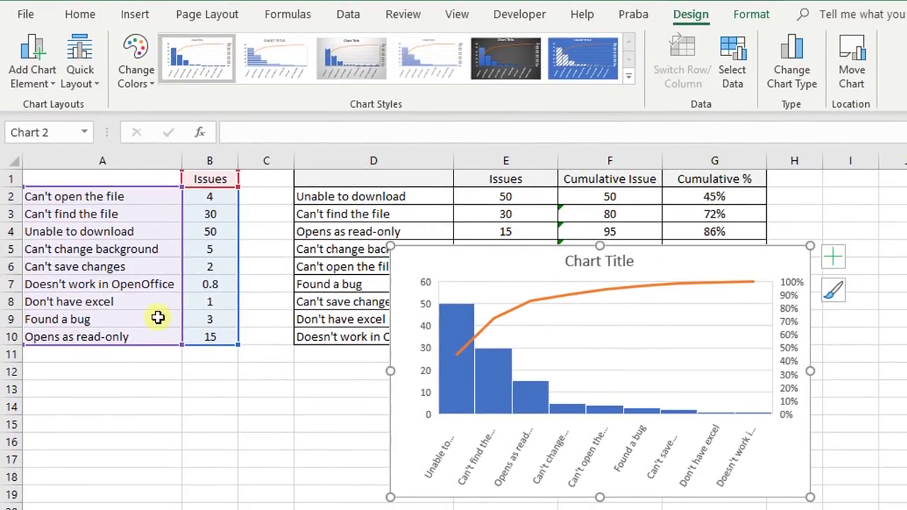
{"action": "mouse_move", "coordinate": [411, 249]}
{"action": "left_mouse_down"}
{"action": "mouse_move", "coordinate": [174, 276]}
{"action": "mouse_move", "coordinate": [138, 259]}
{"action": "left_mouse_up"}
{"action": "left_click_drag", "start_coordinate": [538, 504], "coordinate": [582, 501]}
Step: Compare the helper table D1:G10 with the source data A1:B10 and check the cumulative line in the Pareto chart
{"action": "left_click_drag", "start_coordinate": [726, 185], "coordinate": [425, 318]}
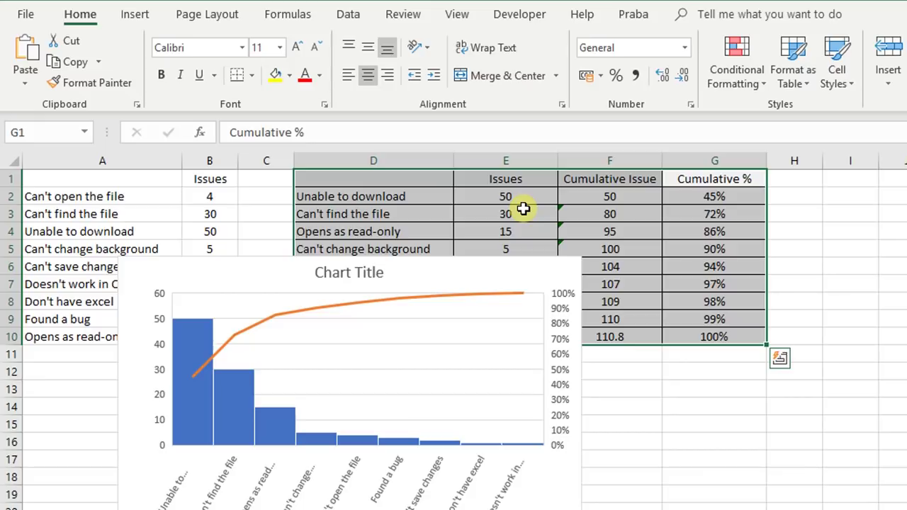
{"action": "left_click_drag", "start_coordinate": [210, 178], "coordinate": [78, 337]}
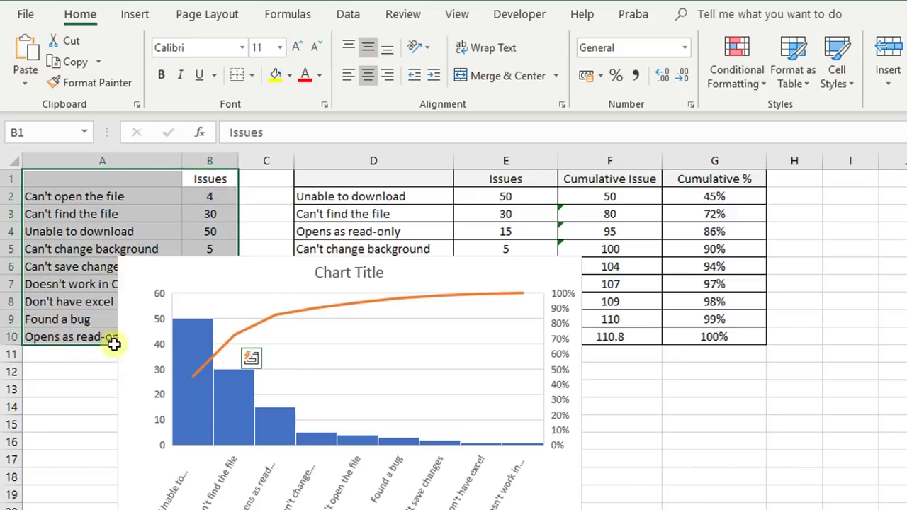
{"action": "left_click", "coordinate": [326, 310]}
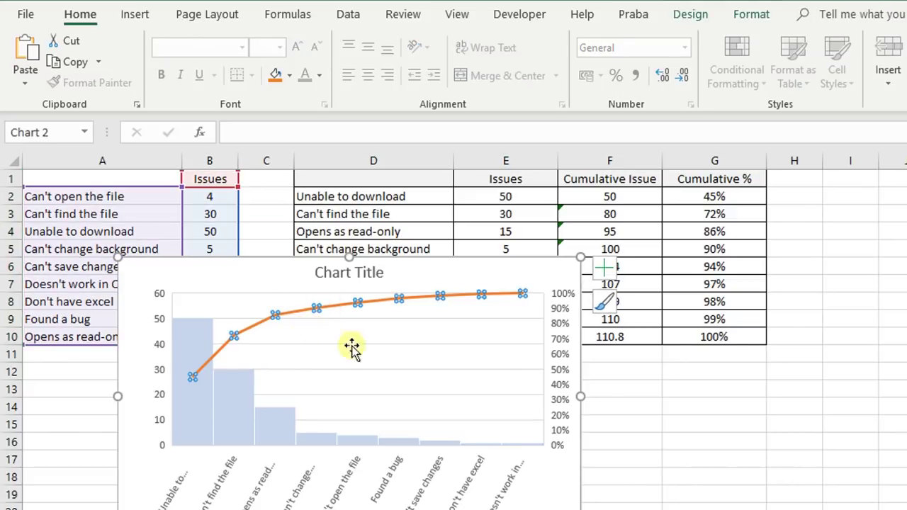
{"action": "left_click", "coordinate": [641, 387]}
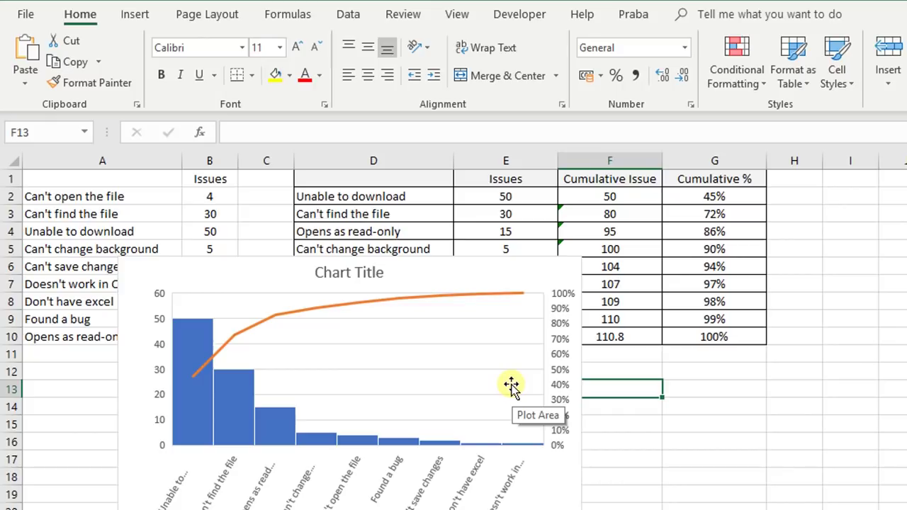
{"action": "left_click_drag", "start_coordinate": [745, 179], "coordinate": [412, 323]}
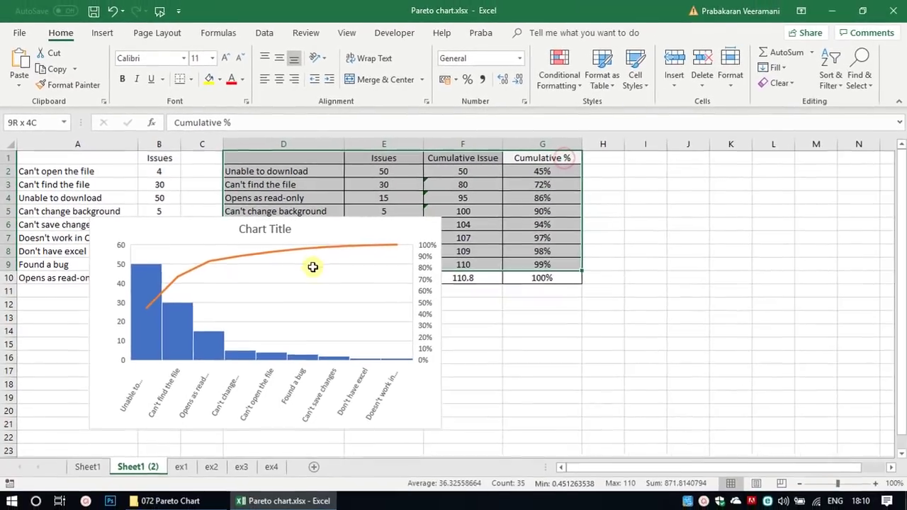
{"action": "left_click_drag", "start_coordinate": [312, 268], "coordinate": [314, 273]}
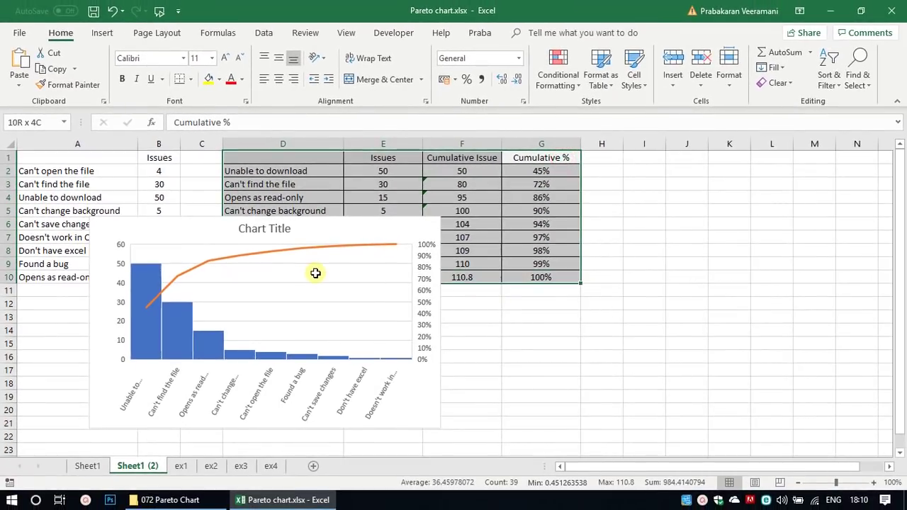